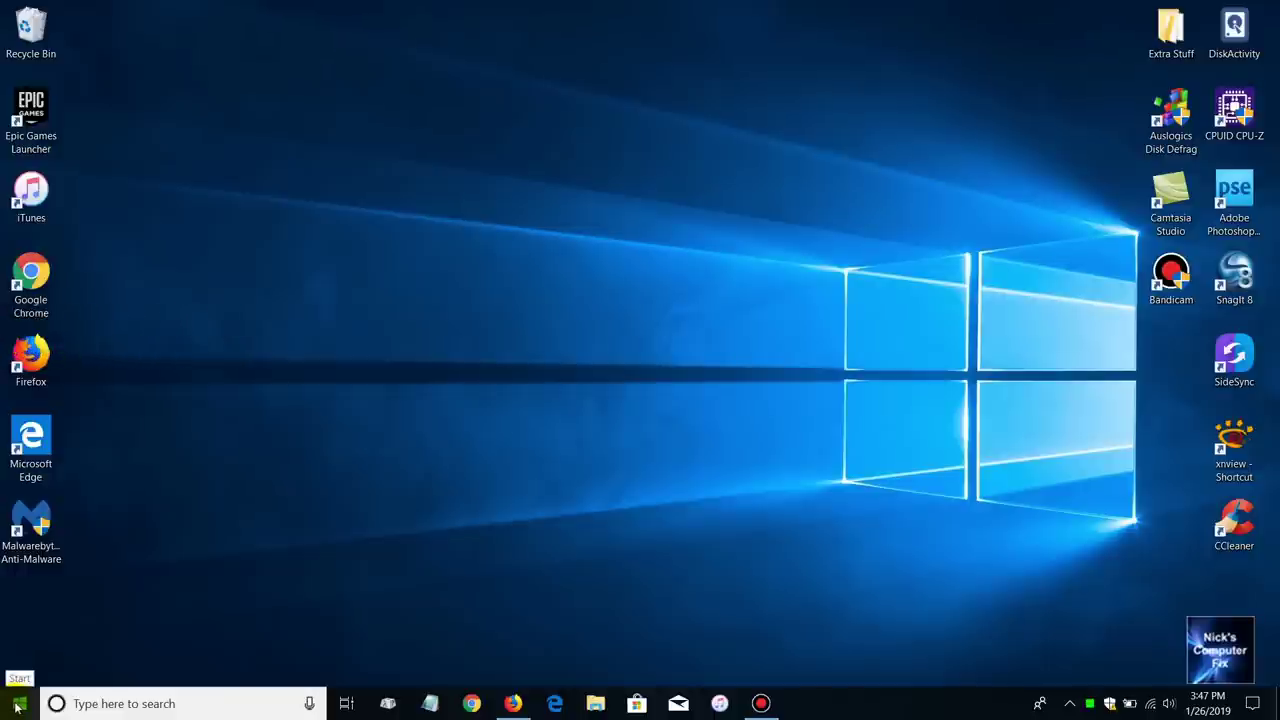
Step: Open System > About from the Win+X menu and scroll to the 8.00 GB installed RAM listing
{"action": "right_click", "coordinate": [17, 707]}
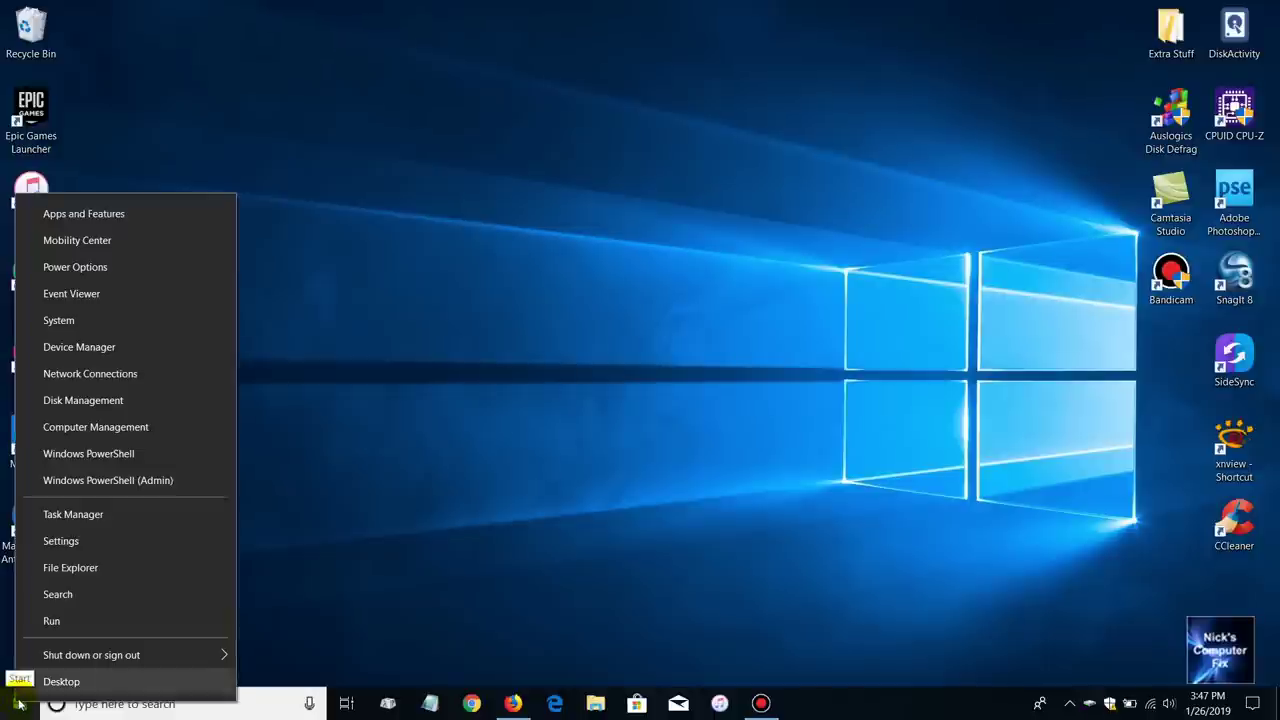
{"action": "left_click", "coordinate": [58, 320]}
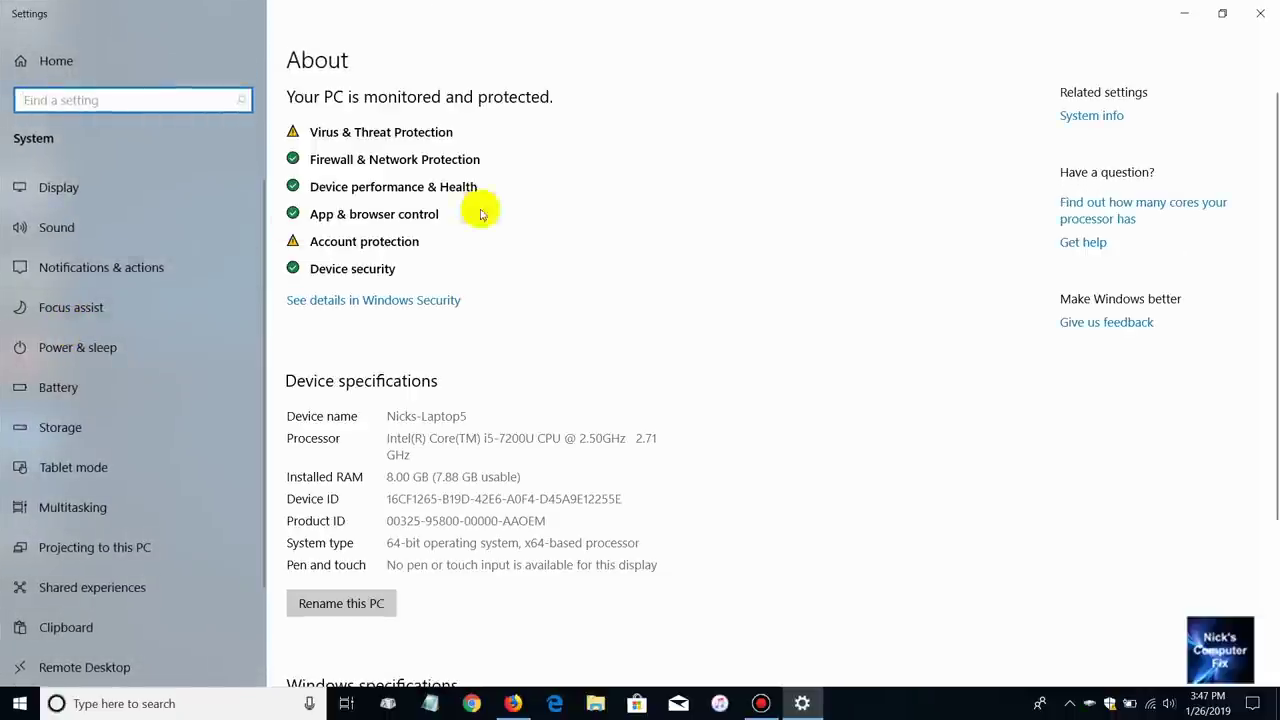
{"action": "scroll", "coordinate": [630, 276], "scroll_direction": "down", "scroll_amount": 2}
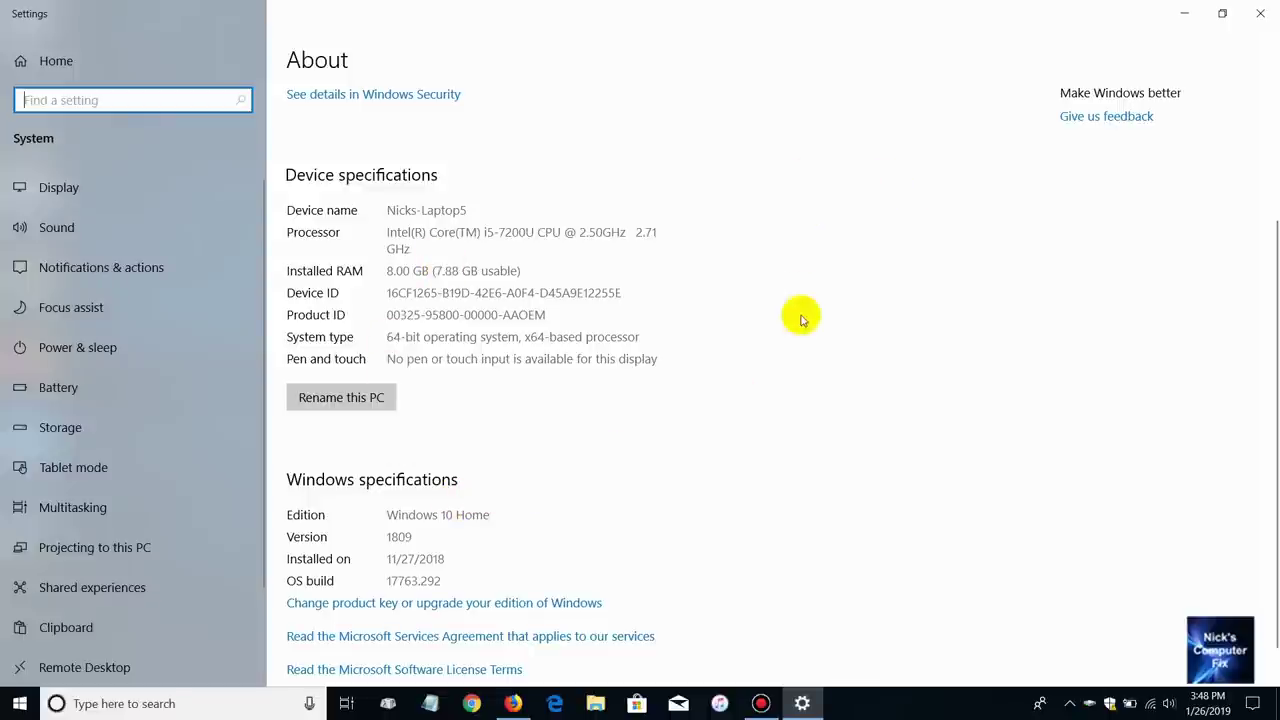
Step: Close Settings and show Task Manager's Memory performance page maximized: 8.0 GB, 2133 MHz, 2 of 2 slots
{"action": "left_click", "coordinate": [1258, 16]}
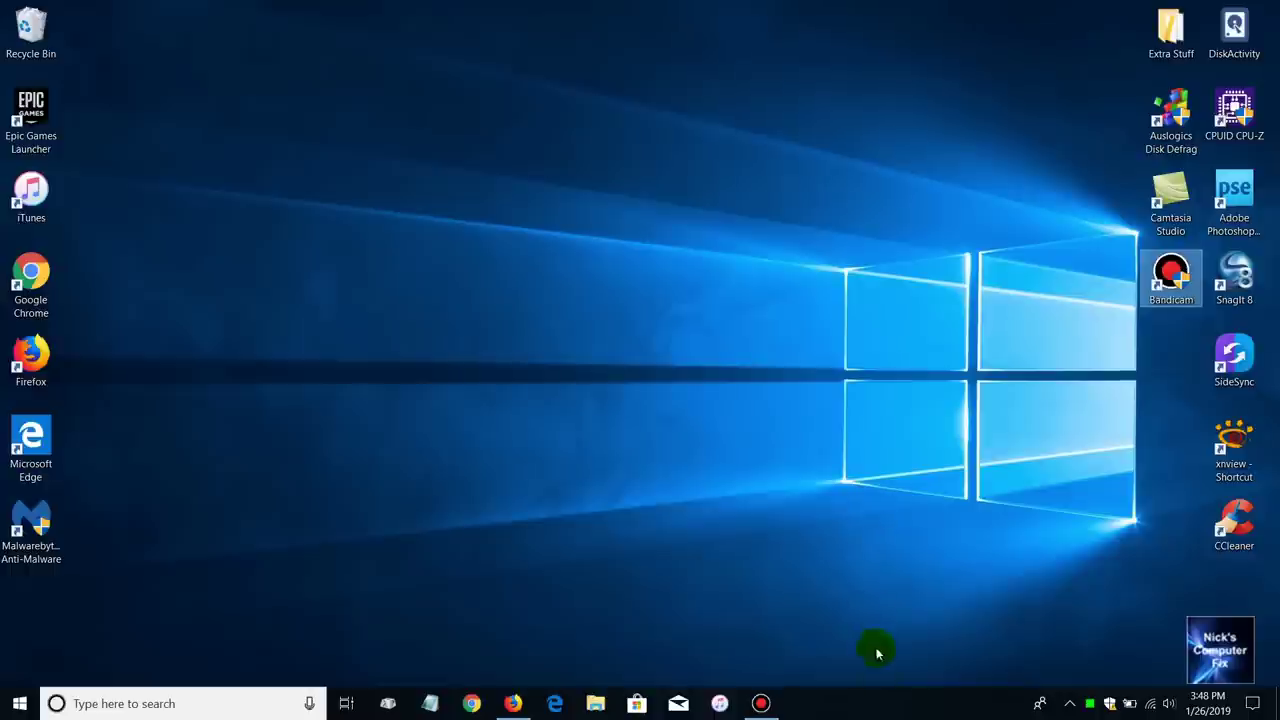
{"action": "right_click", "coordinate": [884, 710]}
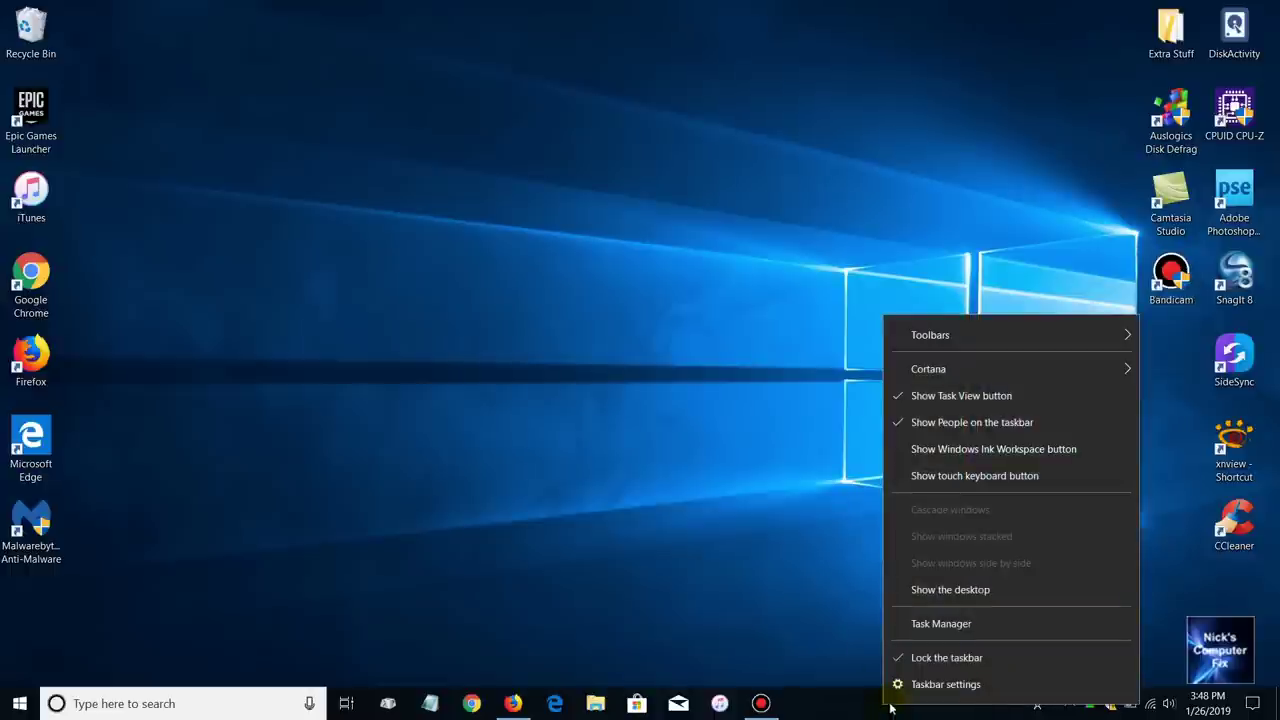
{"action": "left_click", "coordinate": [953, 628]}
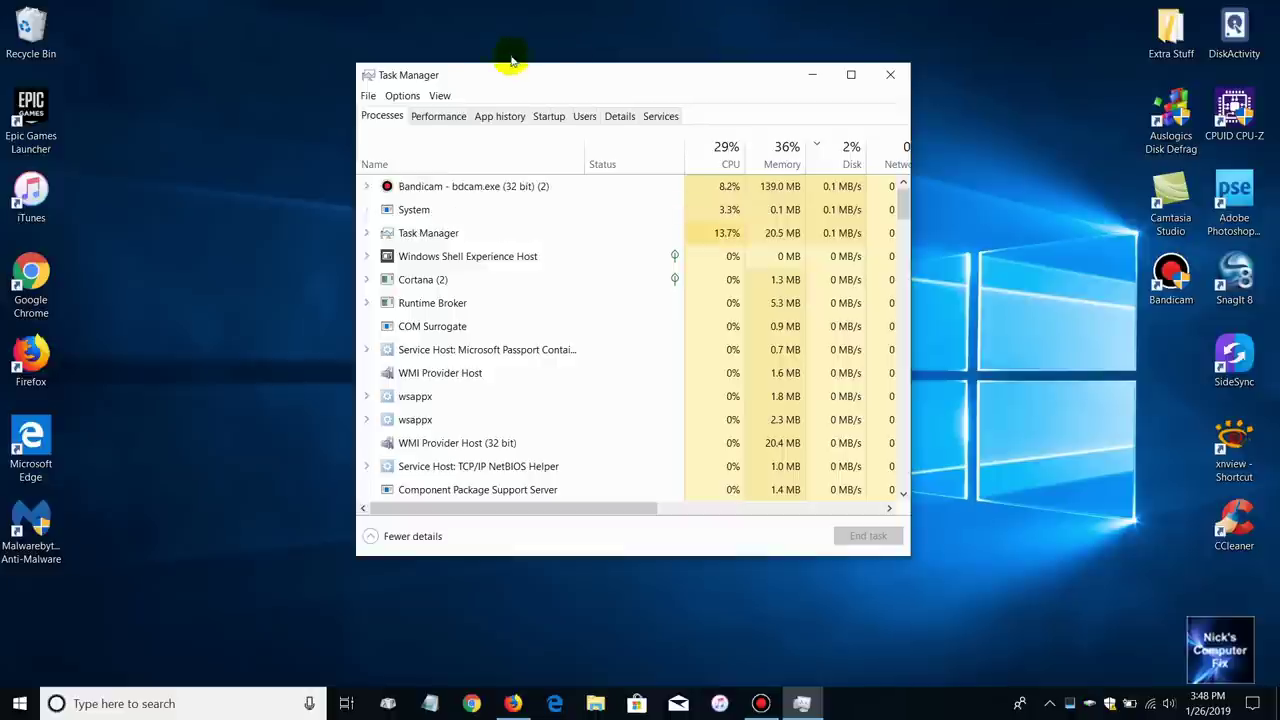
{"action": "left_click", "coordinate": [441, 117]}
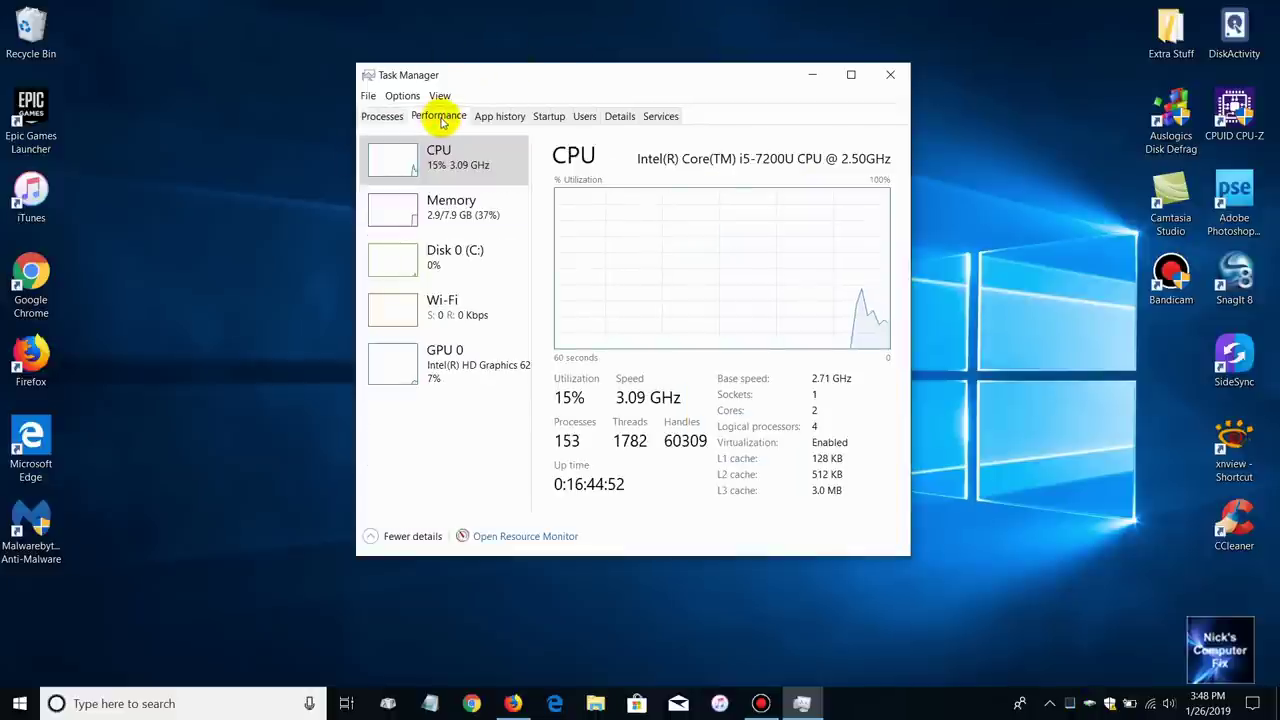
{"action": "left_click", "coordinate": [434, 215]}
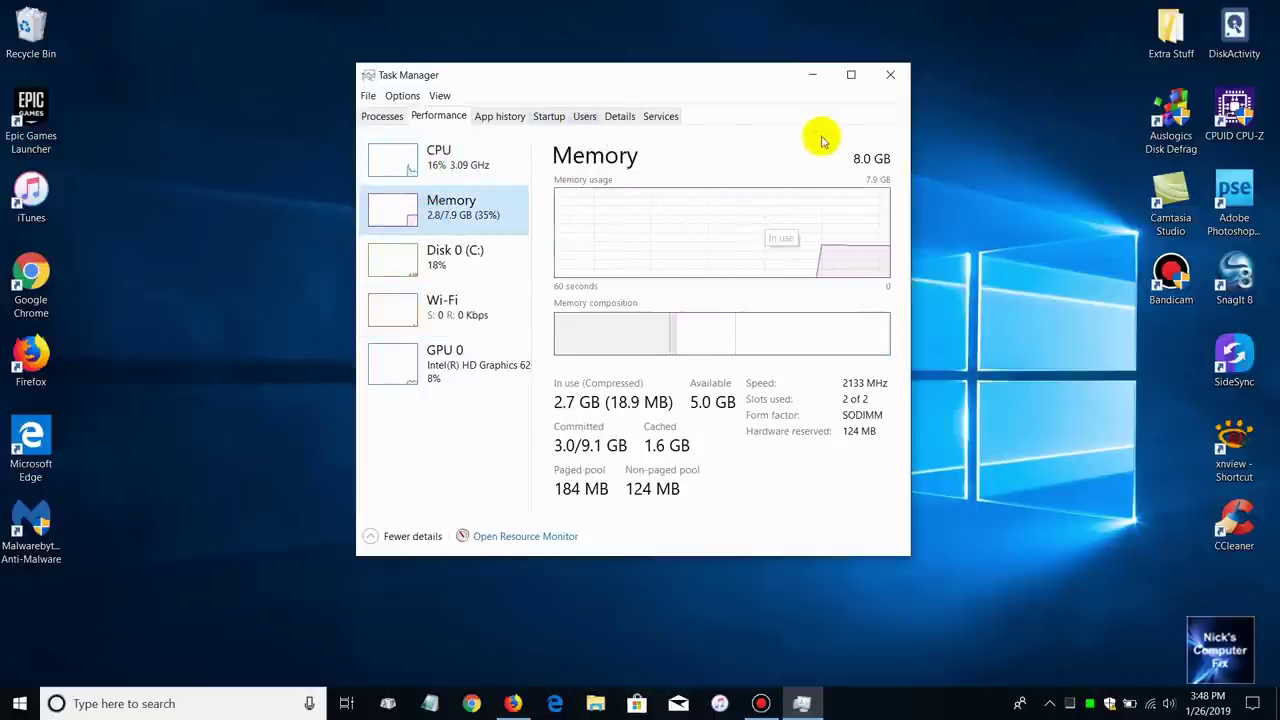
{"action": "left_click", "coordinate": [852, 74]}
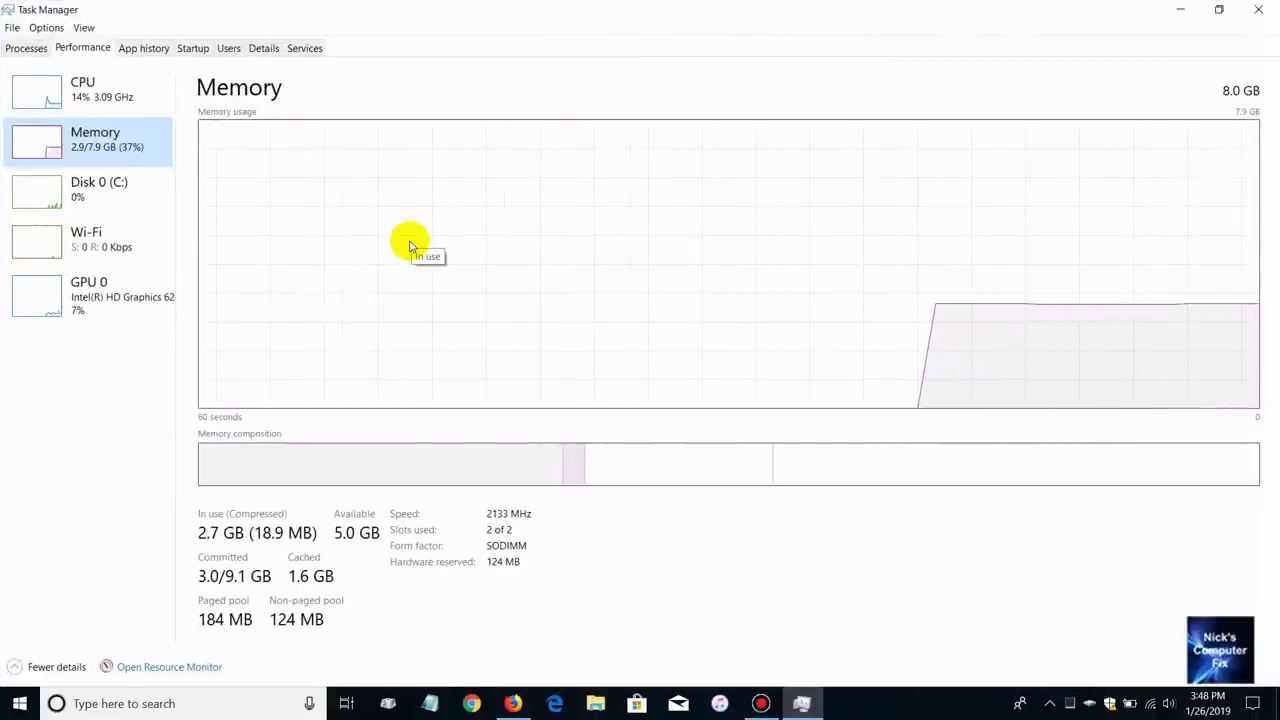
{"action": "mouse_move", "coordinate": [401, 458]}
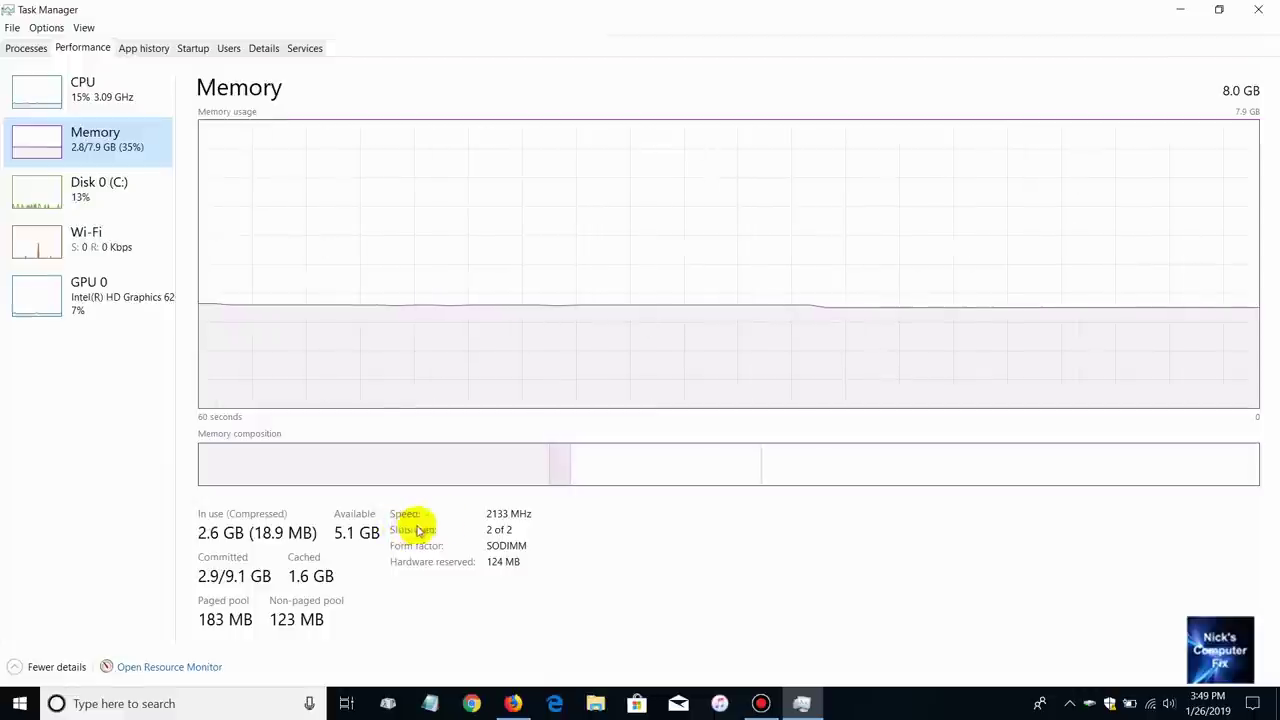
{"action": "mouse_move", "coordinate": [495, 529]}
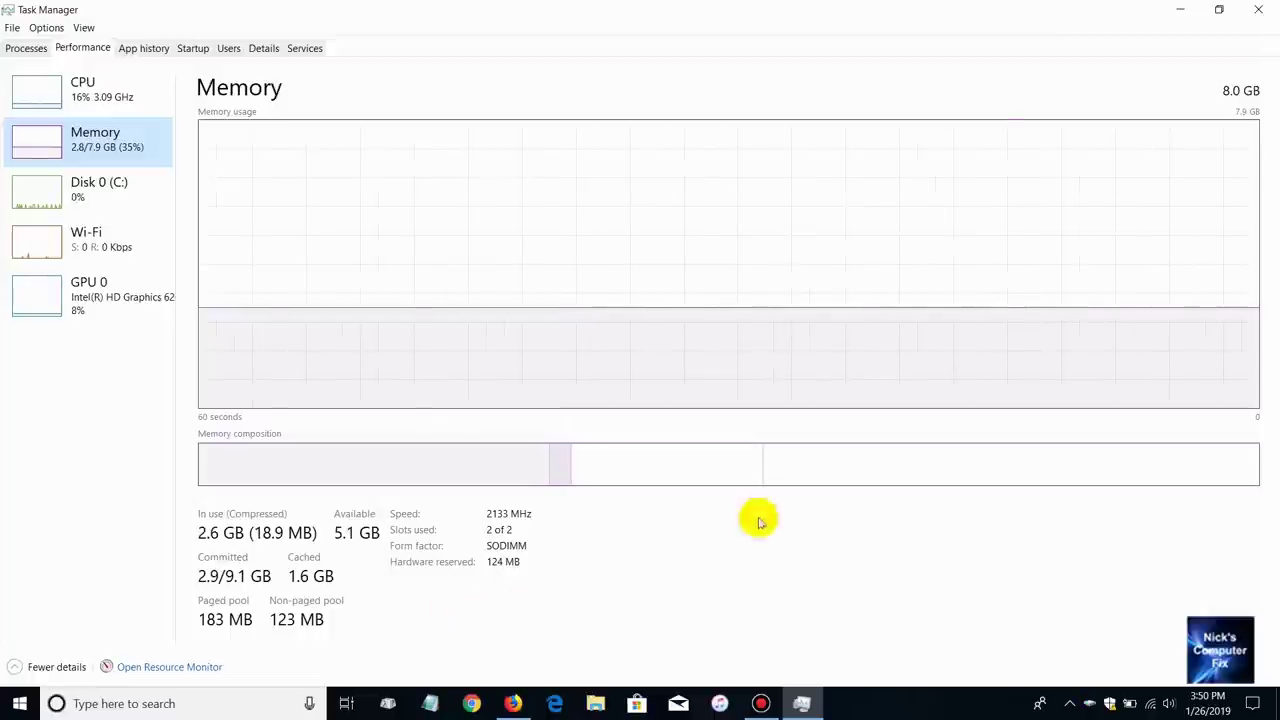
{"action": "left_click", "coordinate": [1258, 10]}
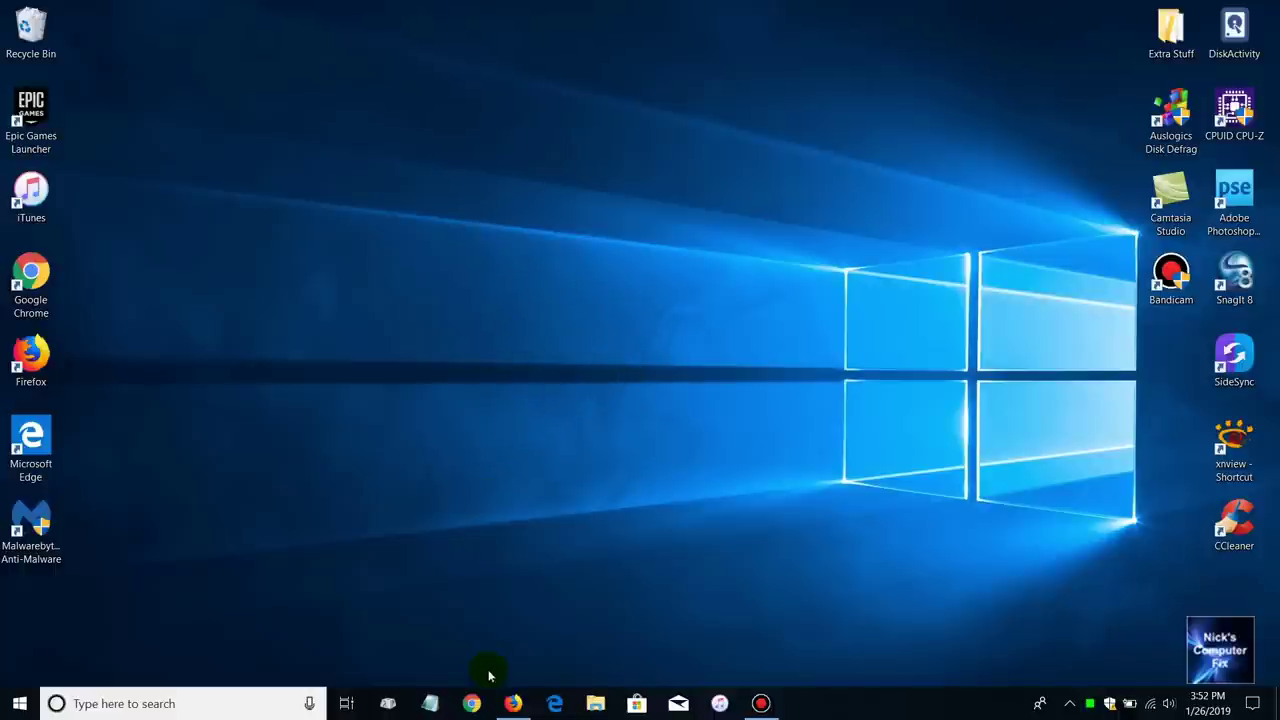
{"action": "left_click", "coordinate": [512, 704]}
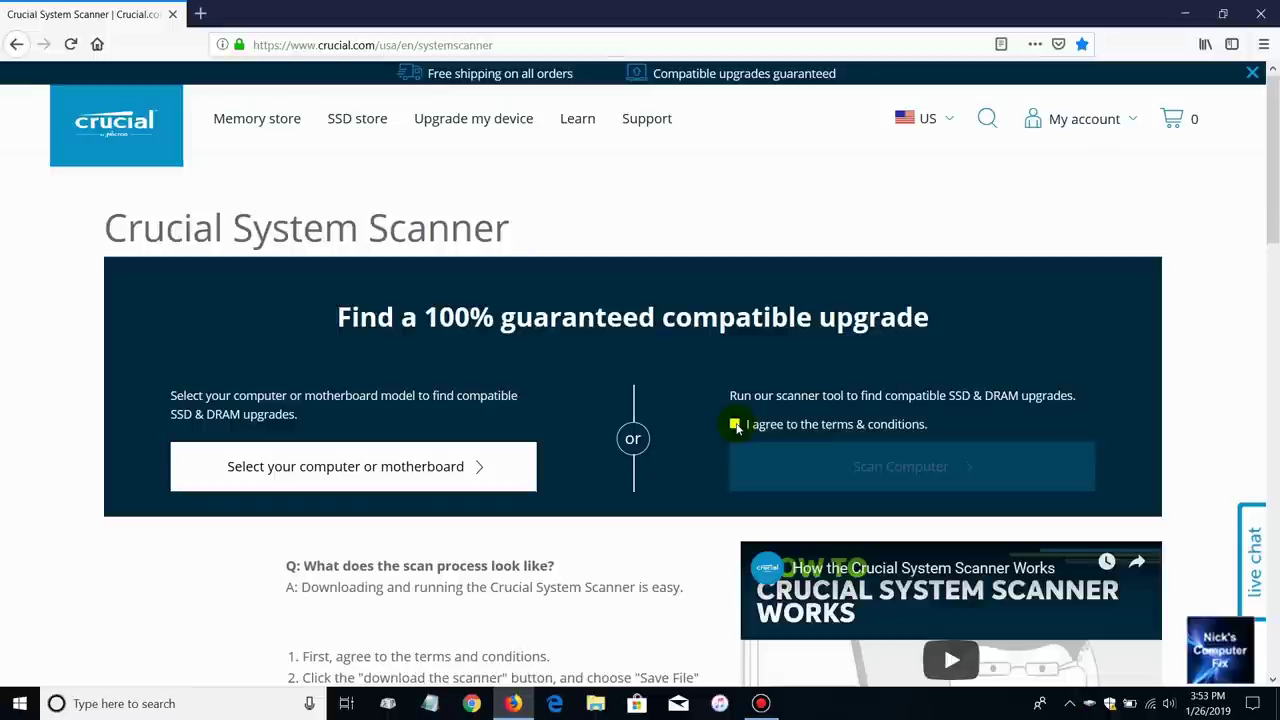
{"action": "left_click", "coordinate": [735, 425]}
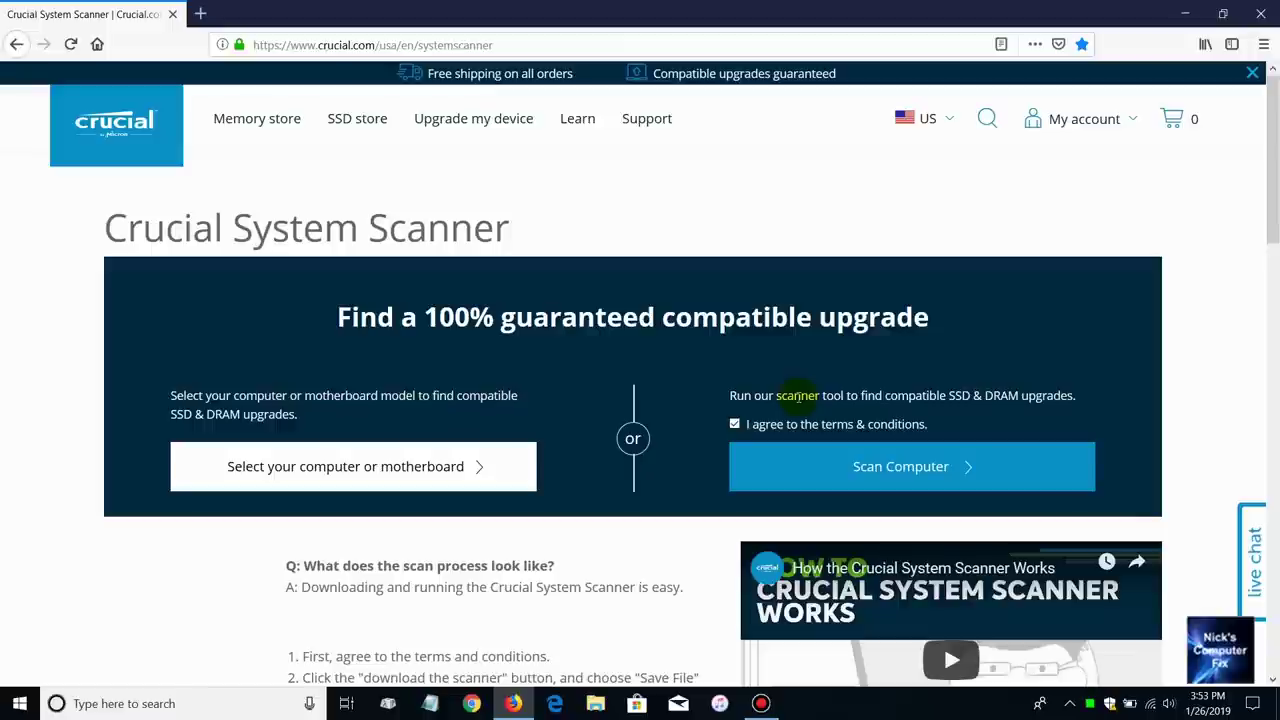
Step: Download and save CrucialScan.exe, then confirm the 228 KB download completed in Firefox
{"action": "left_click", "coordinate": [880, 482]}
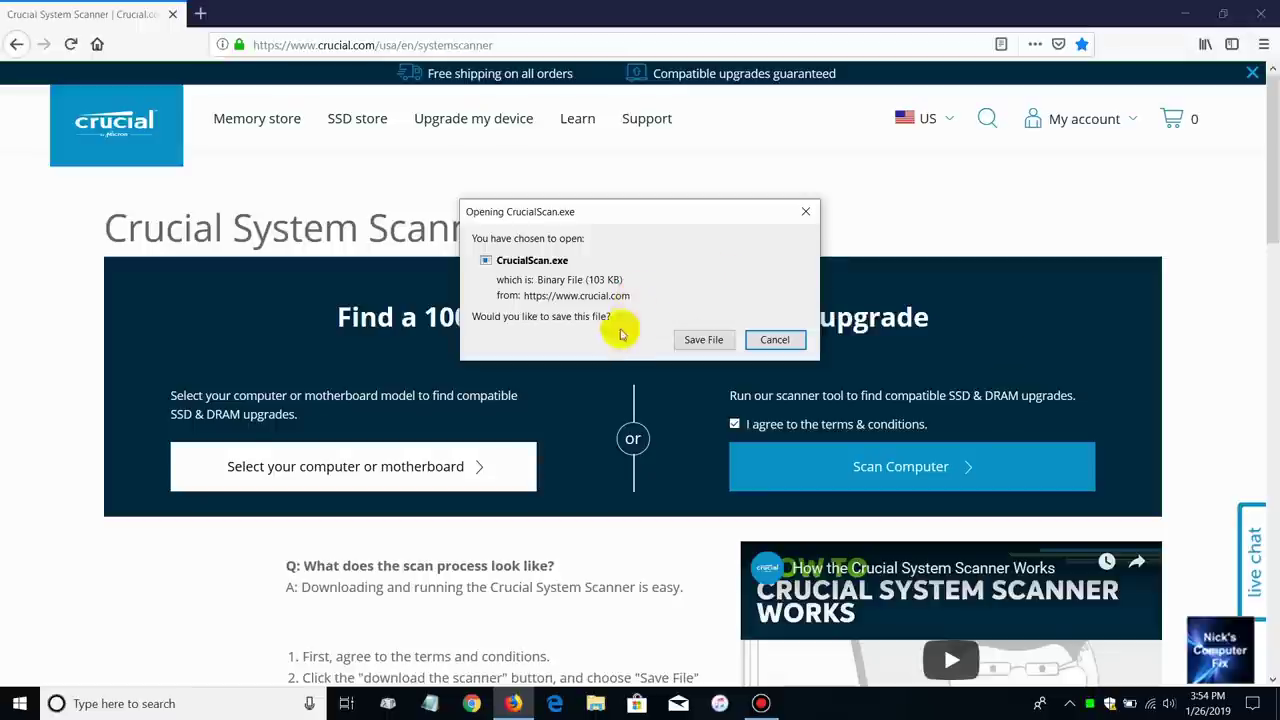
{"action": "left_click", "coordinate": [701, 343]}
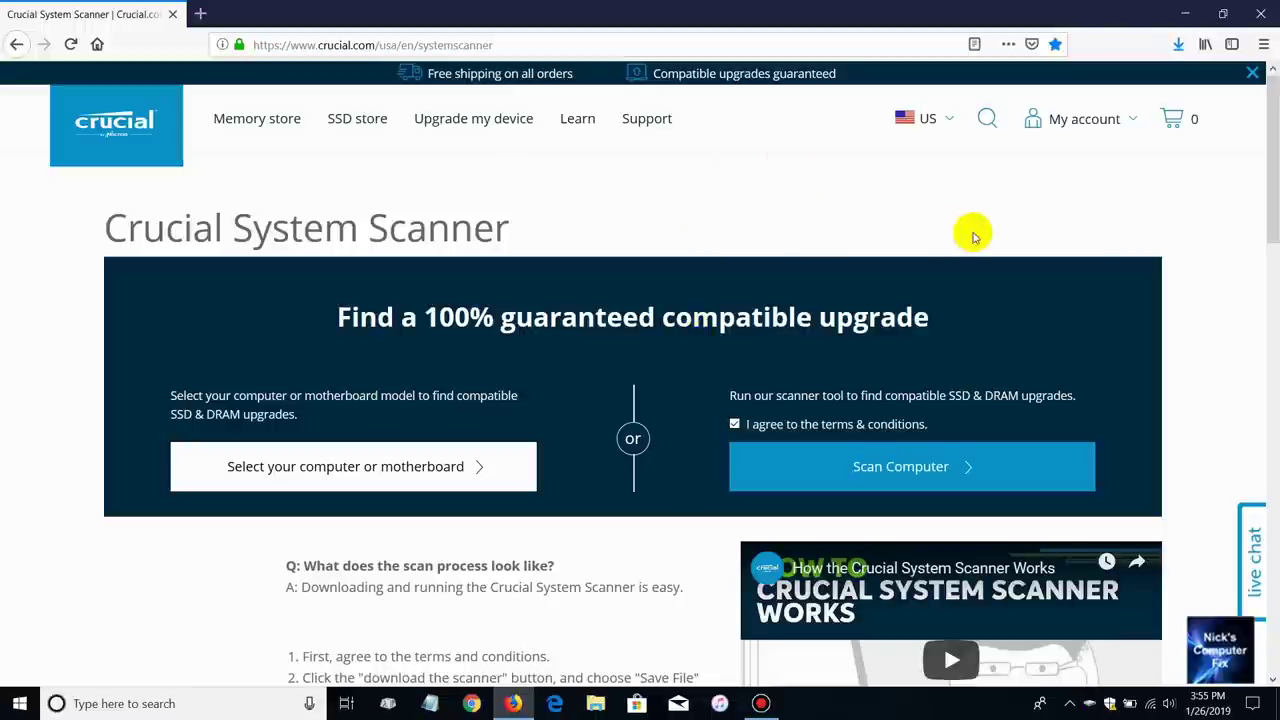
{"action": "left_click", "coordinate": [1178, 46]}
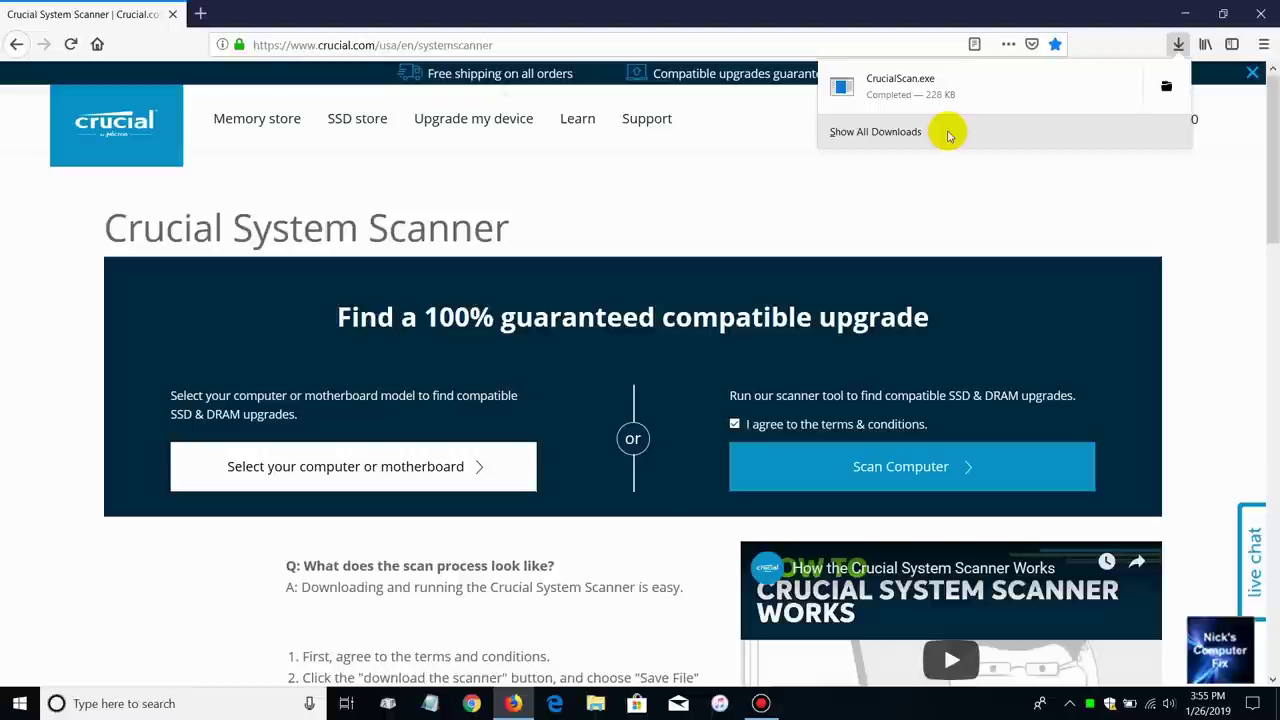
Step: Run CrucialScan.exe and approve User Account Control to load the Acer Aspire A515-51 upgrade results
{"action": "left_click", "coordinate": [900, 85]}
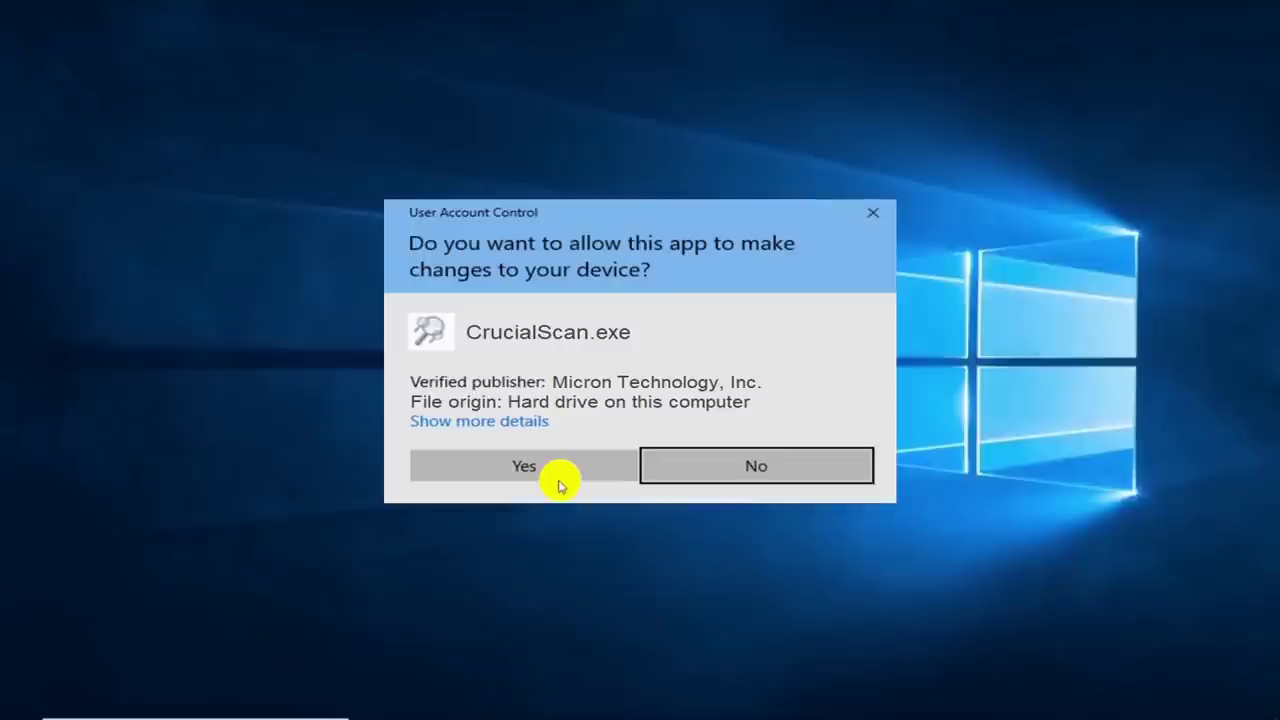
{"action": "left_click", "coordinate": [558, 485]}
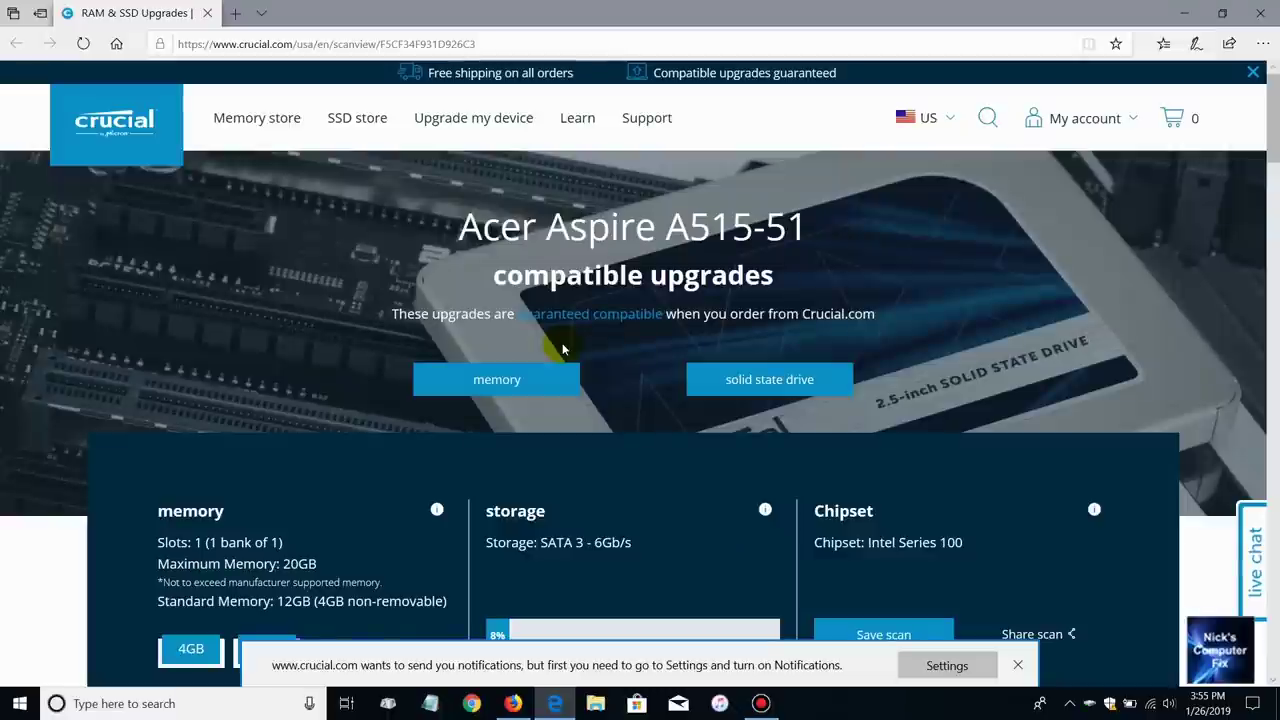
Step: Dismiss the notifications request and scroll to the memory specs: one slot, 12GB standard, 20GB maximum
{"action": "left_click", "coordinate": [1017, 662]}
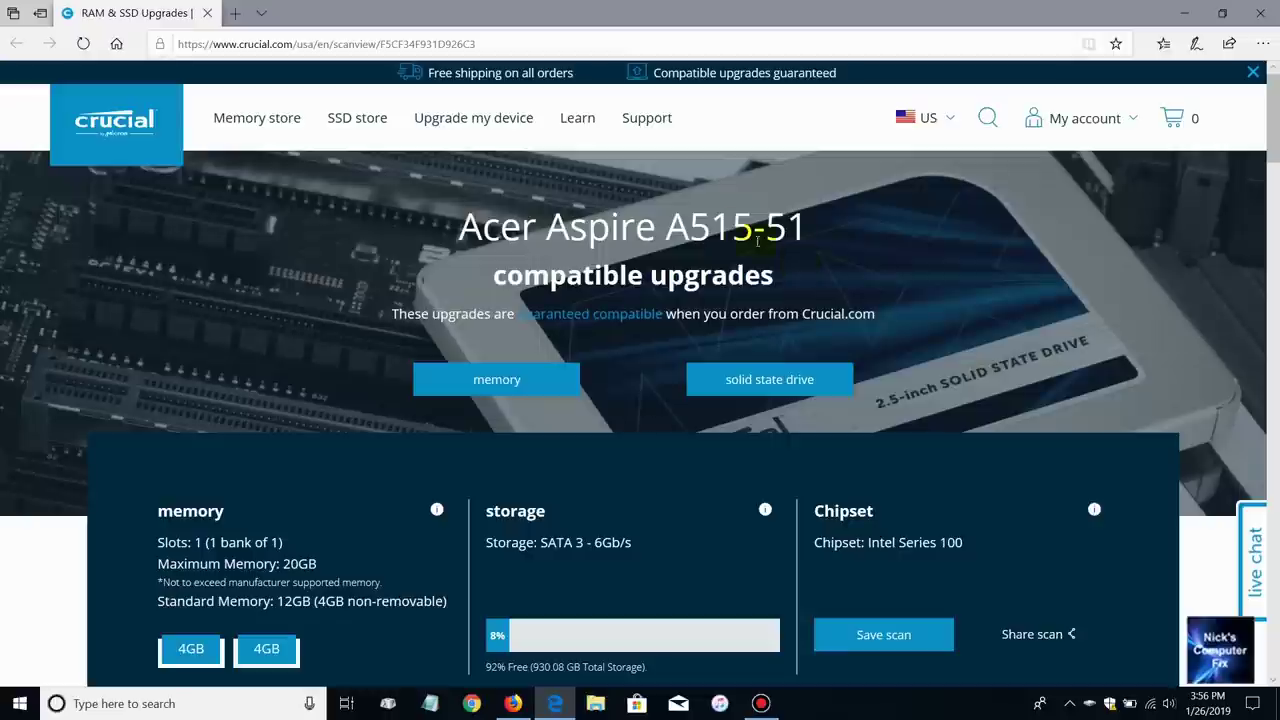
{"action": "scroll", "coordinate": [334, 354], "scroll_direction": "down", "scroll_amount": 2}
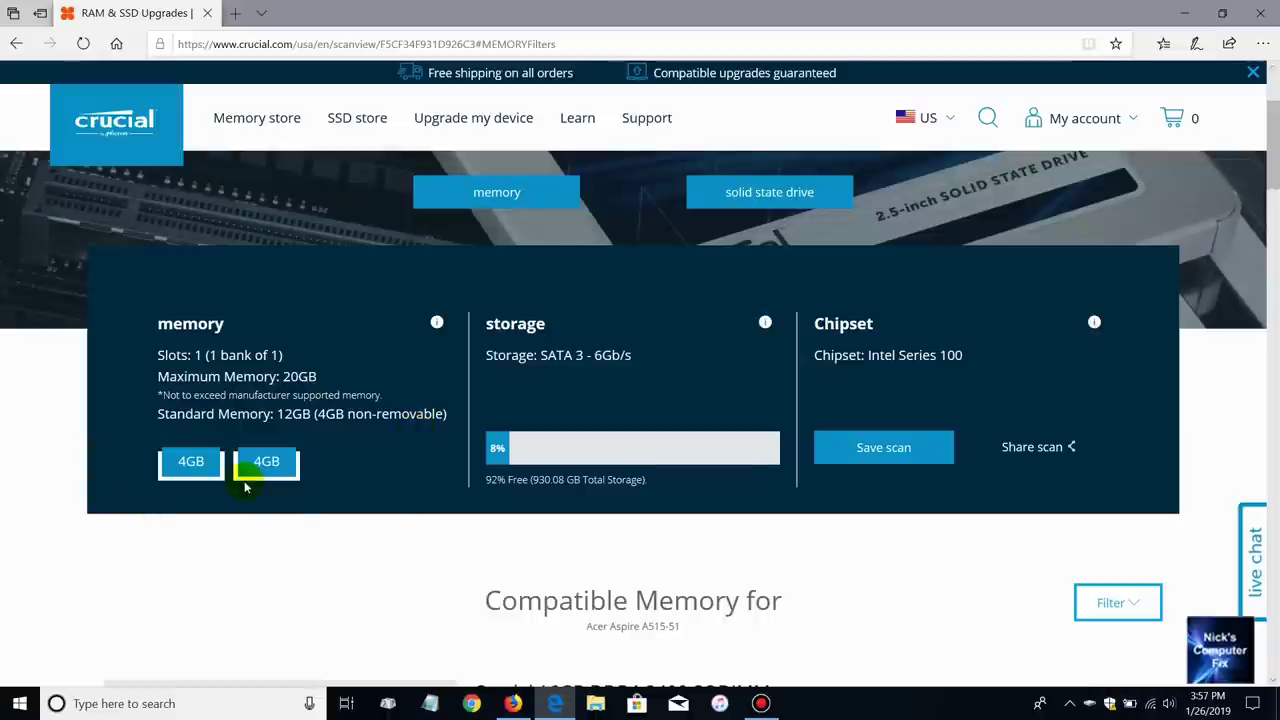
{"action": "left_click", "coordinate": [178, 462]}
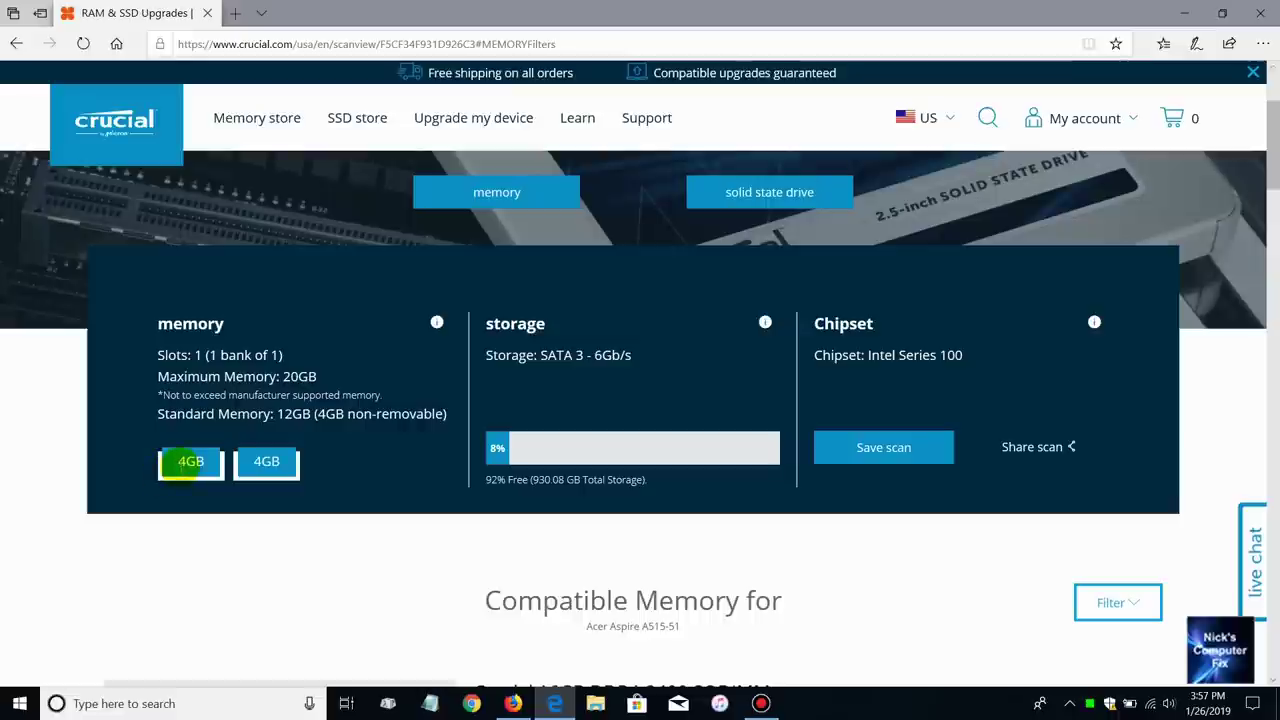
{"action": "left_click", "coordinate": [262, 463]}
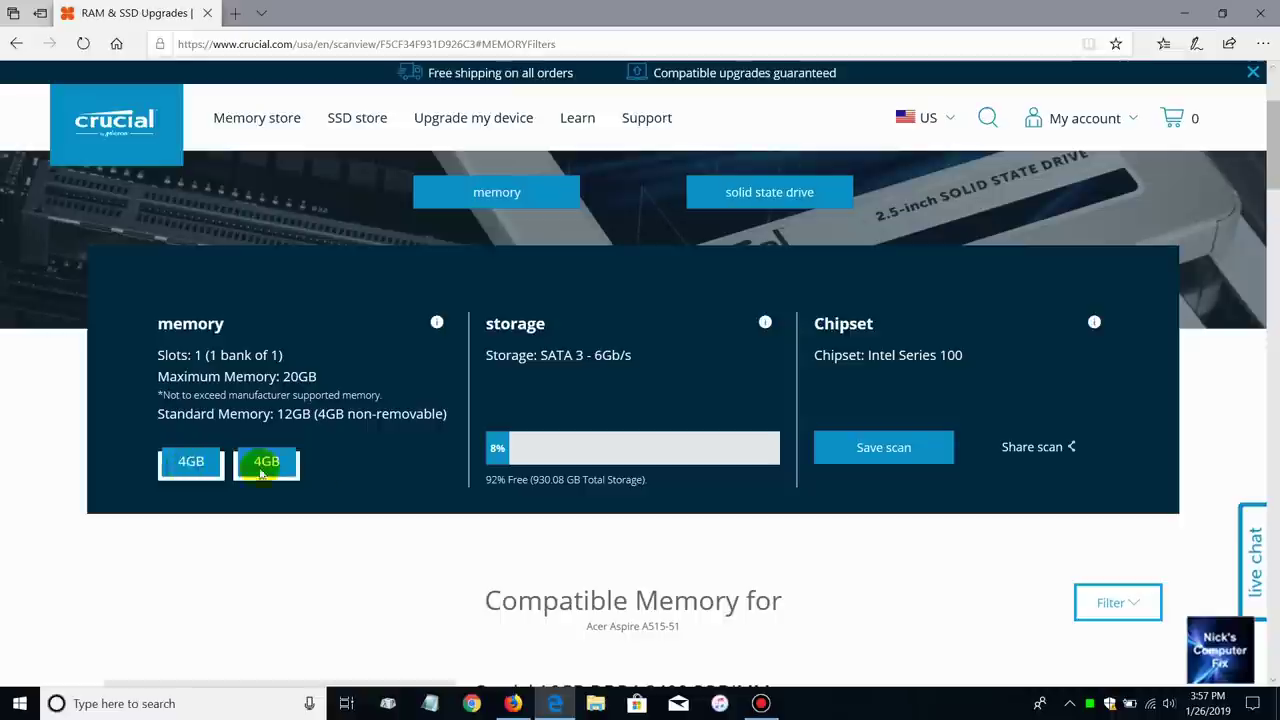
{"action": "left_click", "coordinate": [191, 462]}
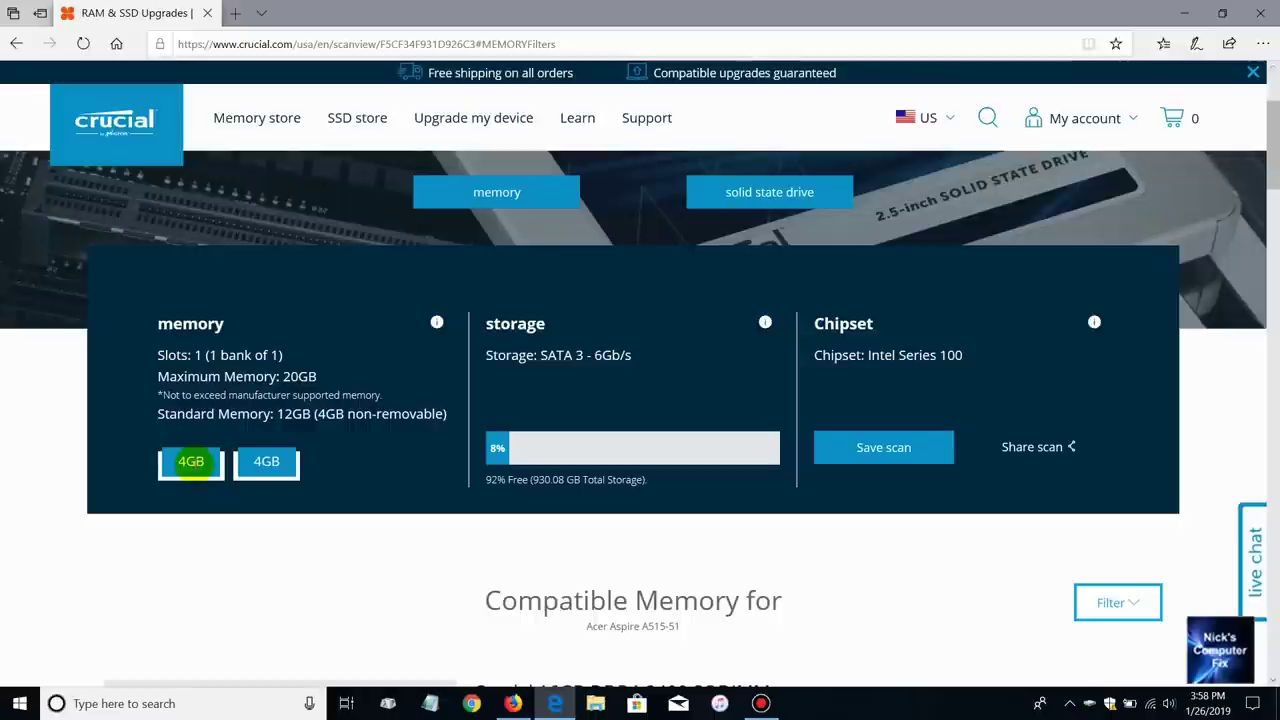
{"action": "left_click", "coordinate": [268, 465]}
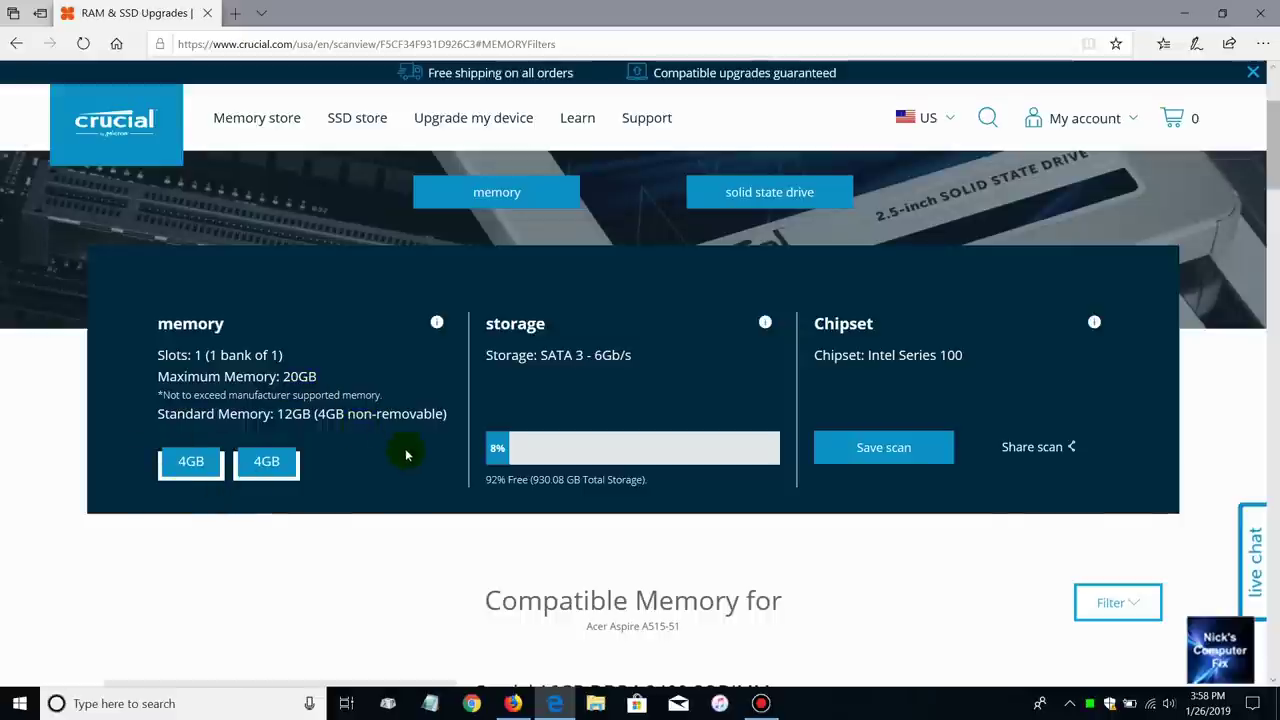
{"action": "scroll", "coordinate": [406, 453], "scroll_direction": "down", "scroll_amount": 1}
{"action": "scroll", "coordinate": [406, 457], "scroll_direction": "down", "scroll_amount": 4}
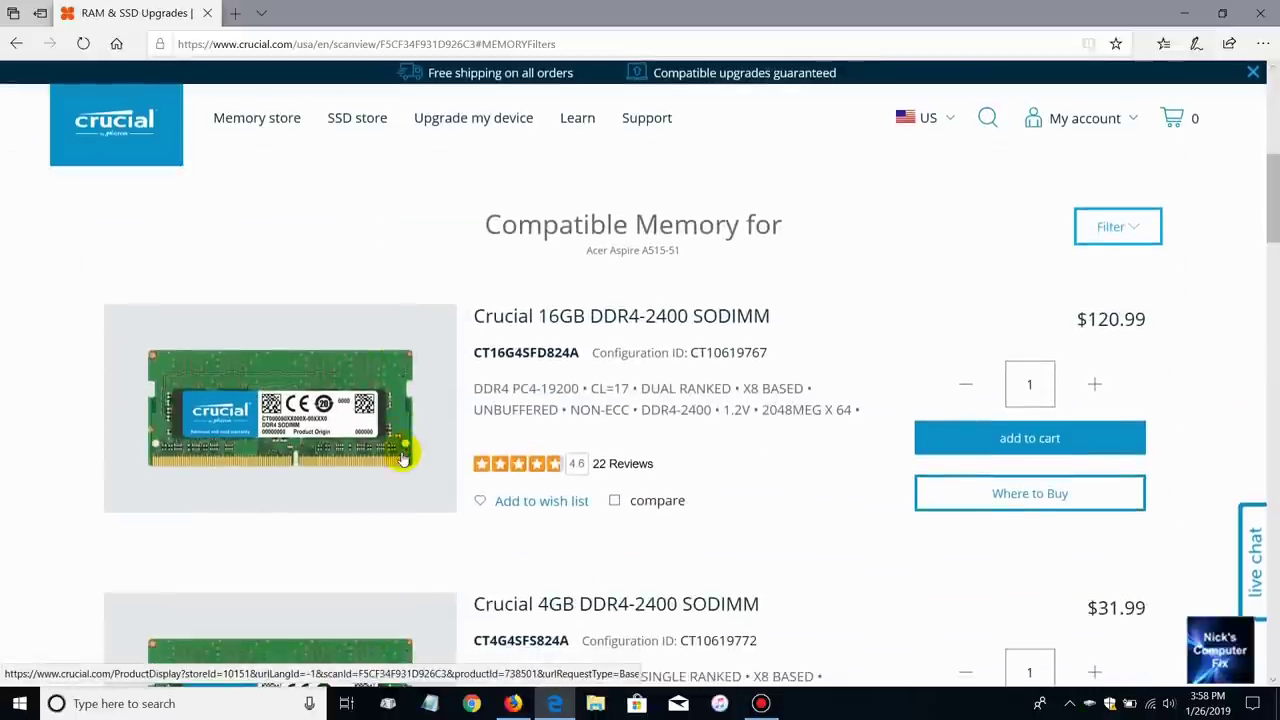
{"action": "scroll", "coordinate": [399, 457], "scroll_direction": "up", "scroll_amount": 1}
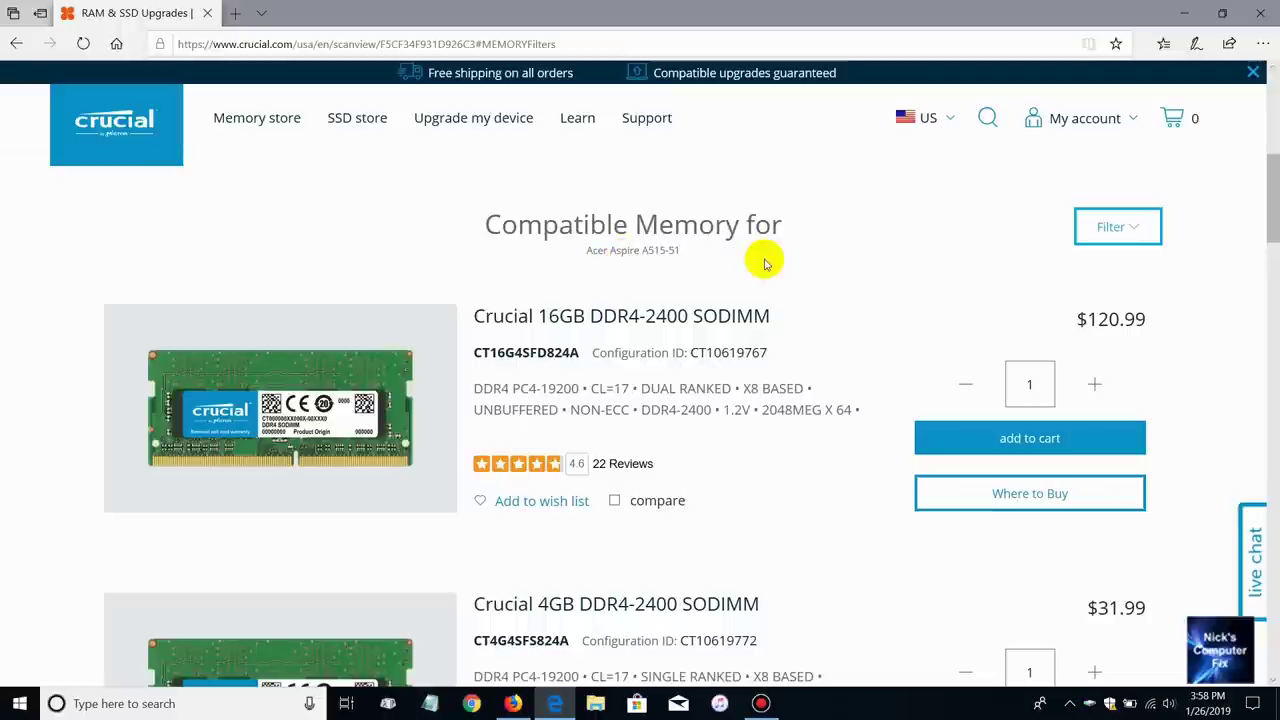
{"action": "scroll", "coordinate": [600, 294], "scroll_direction": "down", "scroll_amount": 11}
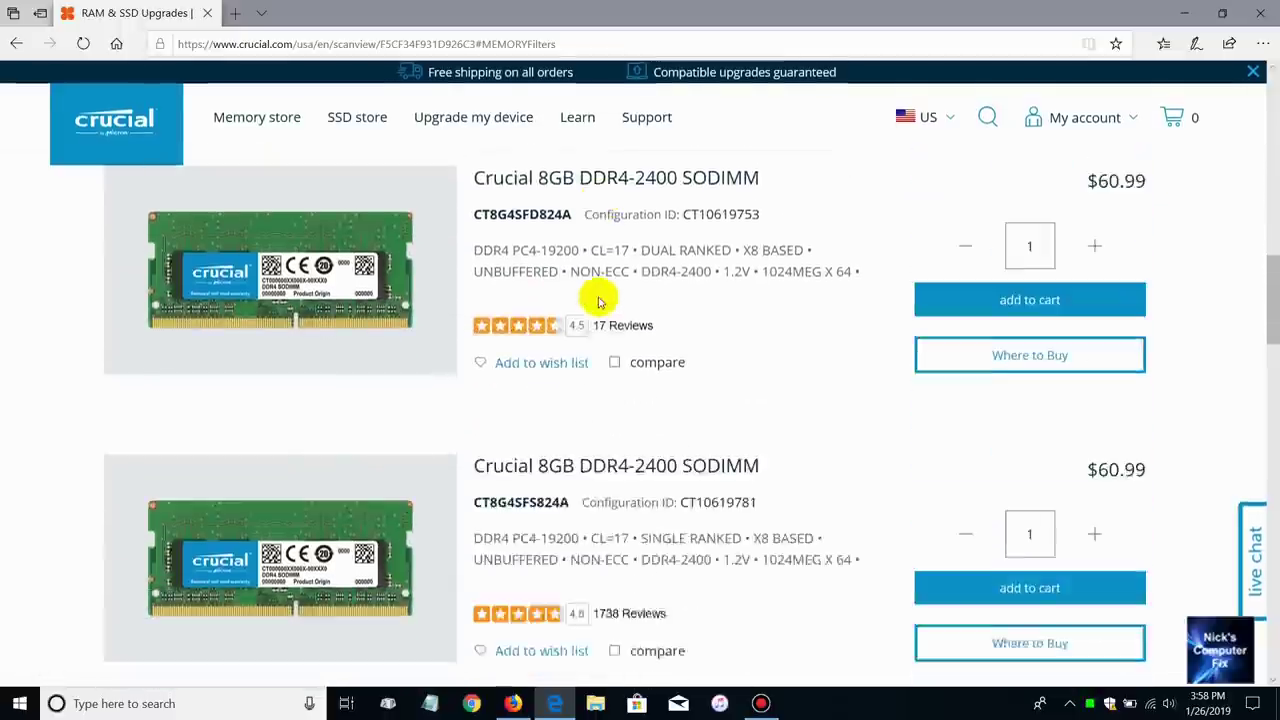
{"action": "scroll", "coordinate": [594, 301], "scroll_direction": "down", "scroll_amount": 2}
{"action": "scroll", "coordinate": [591, 302], "scroll_direction": "up", "scroll_amount": 7}
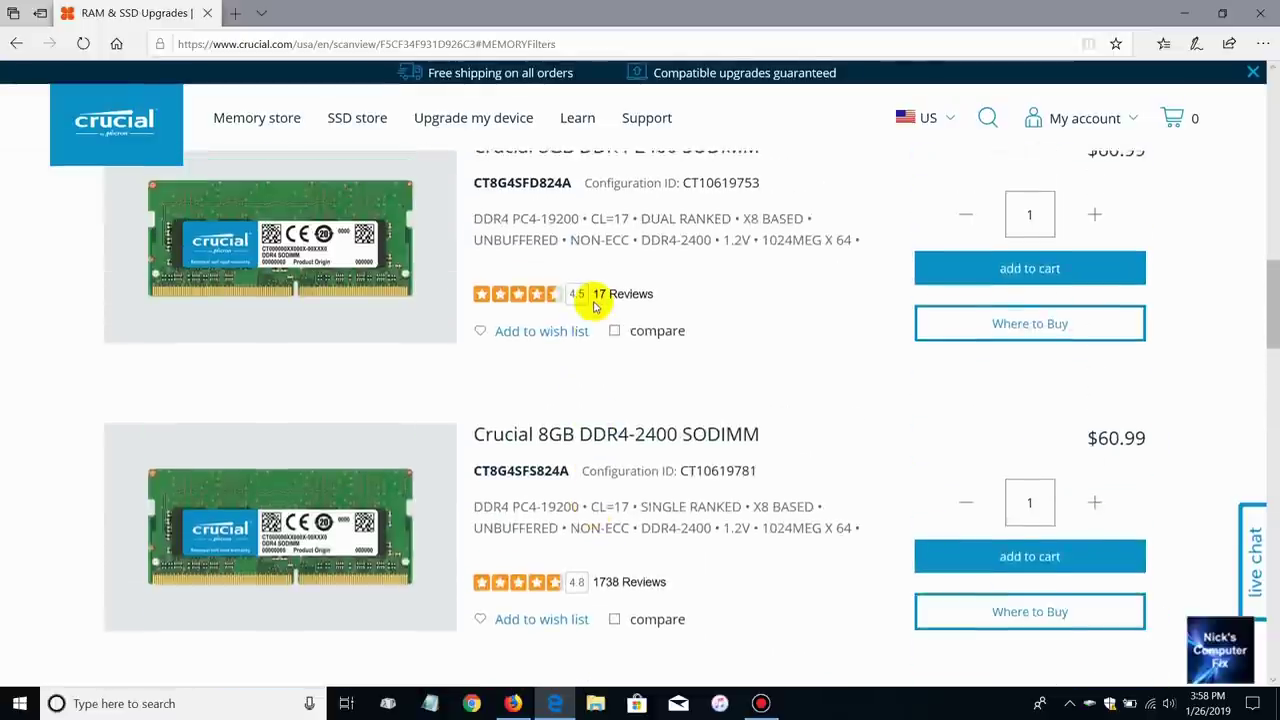
{"action": "scroll", "coordinate": [590, 302], "scroll_direction": "up", "scroll_amount": 6}
{"action": "scroll", "coordinate": [588, 300], "scroll_direction": "down", "scroll_amount": 1}
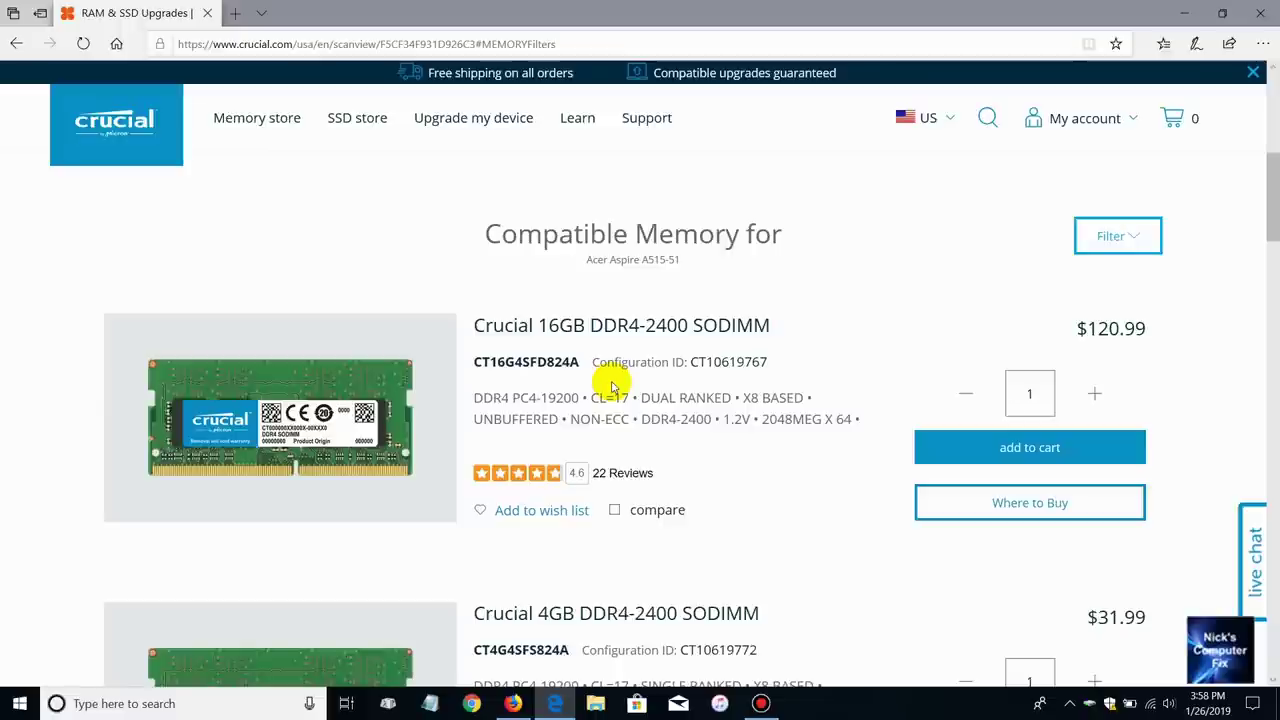
{"action": "scroll", "coordinate": [600, 345], "scroll_direction": "down", "scroll_amount": 2}
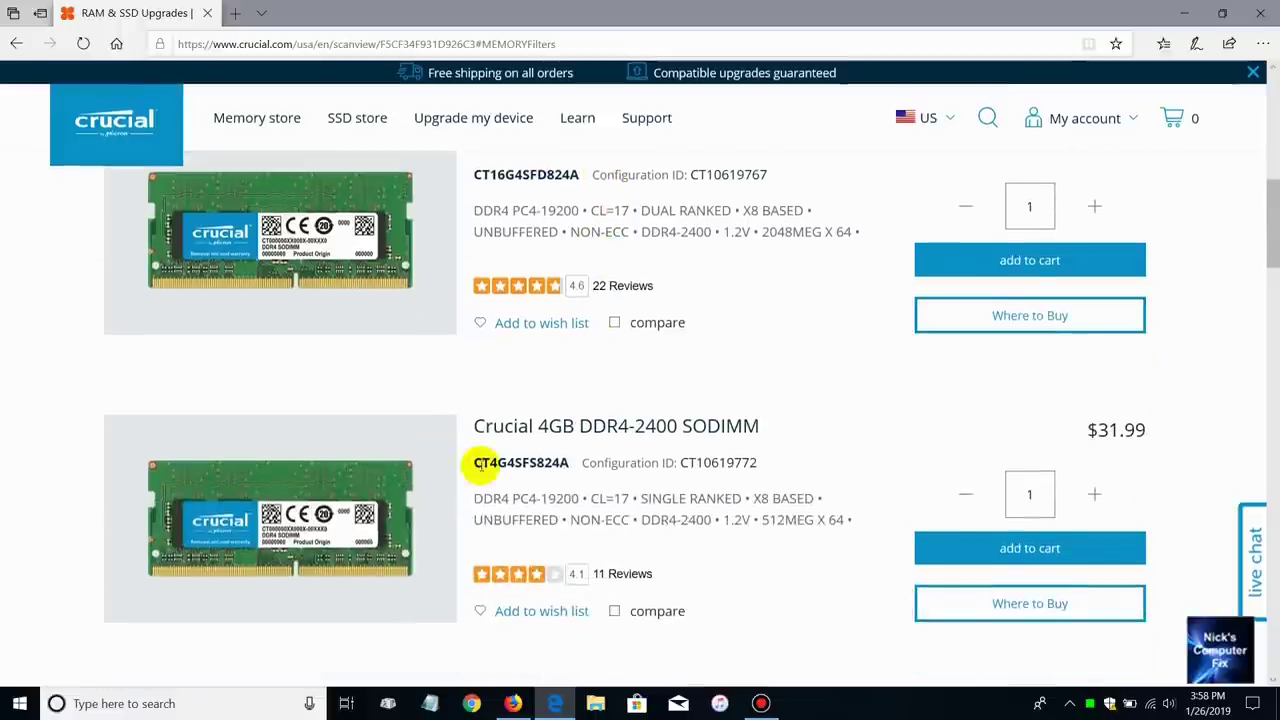
{"action": "scroll", "coordinate": [520, 480], "scroll_direction": "down", "scroll_amount": 1}
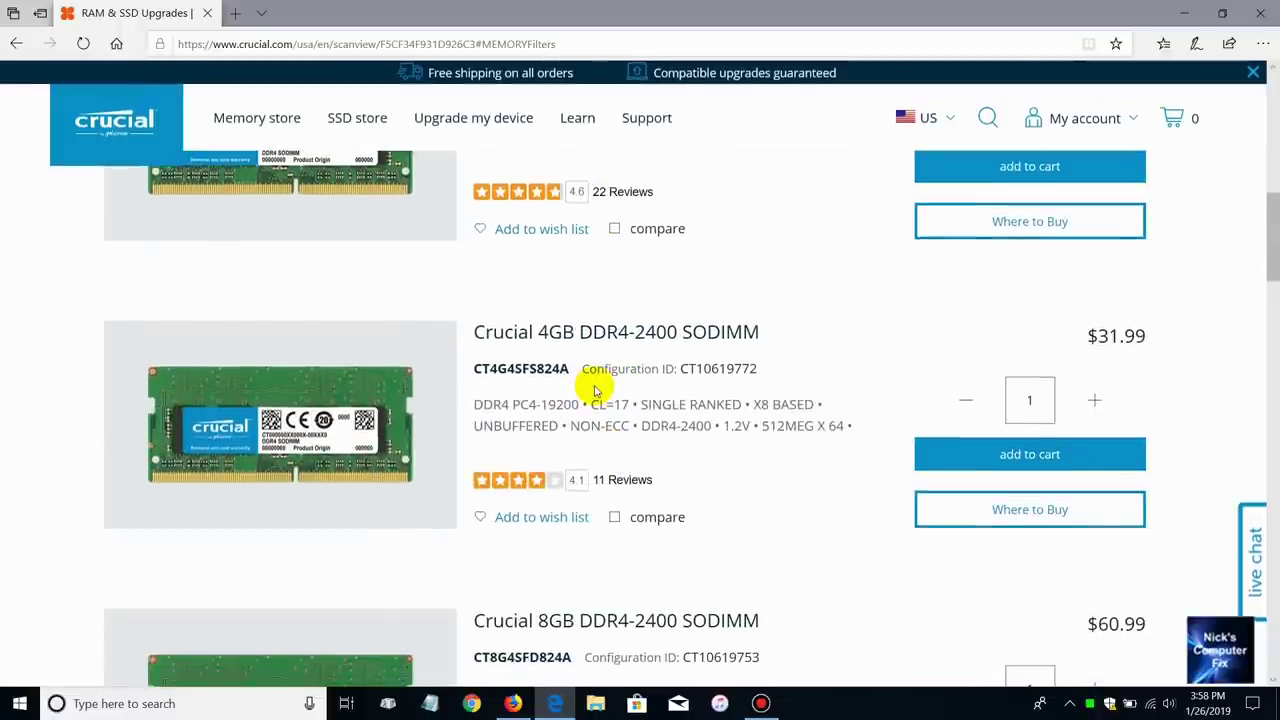
{"action": "scroll", "coordinate": [593, 390], "scroll_direction": "down", "scroll_amount": 3}
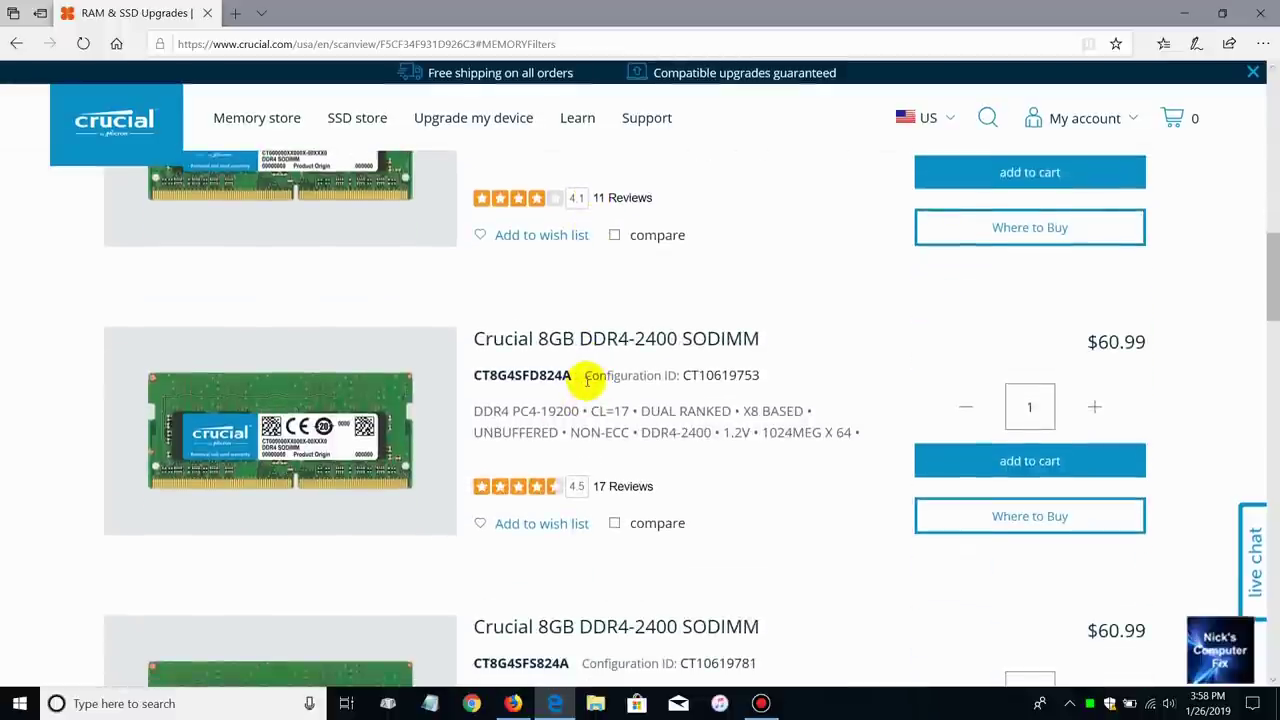
{"action": "scroll", "coordinate": [587, 380], "scroll_direction": "down", "scroll_amount": 3}
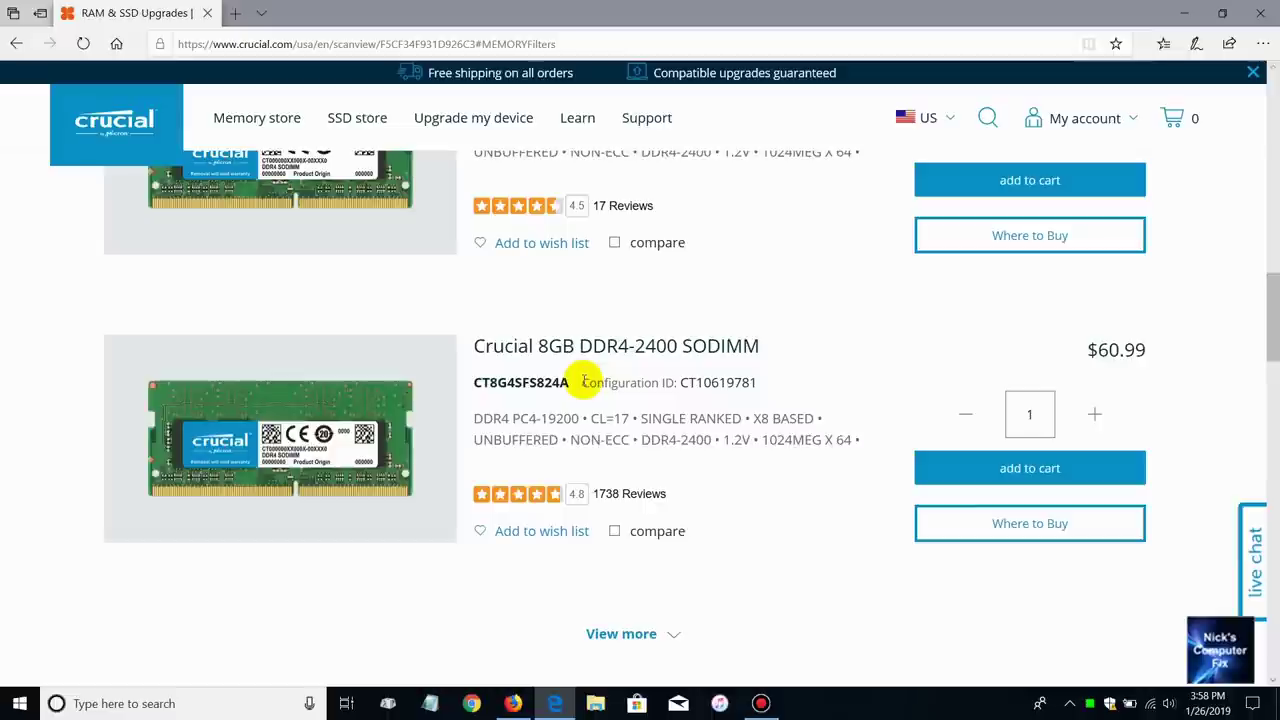
{"action": "scroll", "coordinate": [586, 380], "scroll_direction": "up", "scroll_amount": 10}
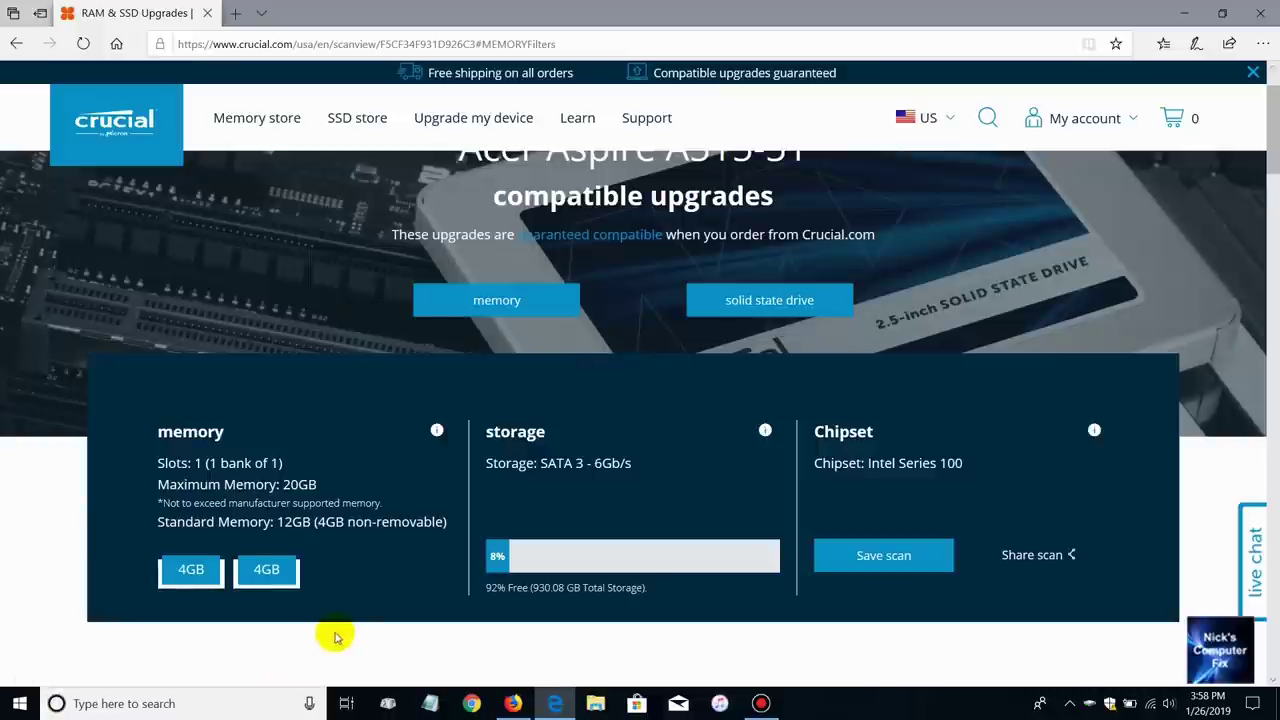
{"action": "scroll", "coordinate": [371, 571], "scroll_direction": "down", "scroll_amount": 5}
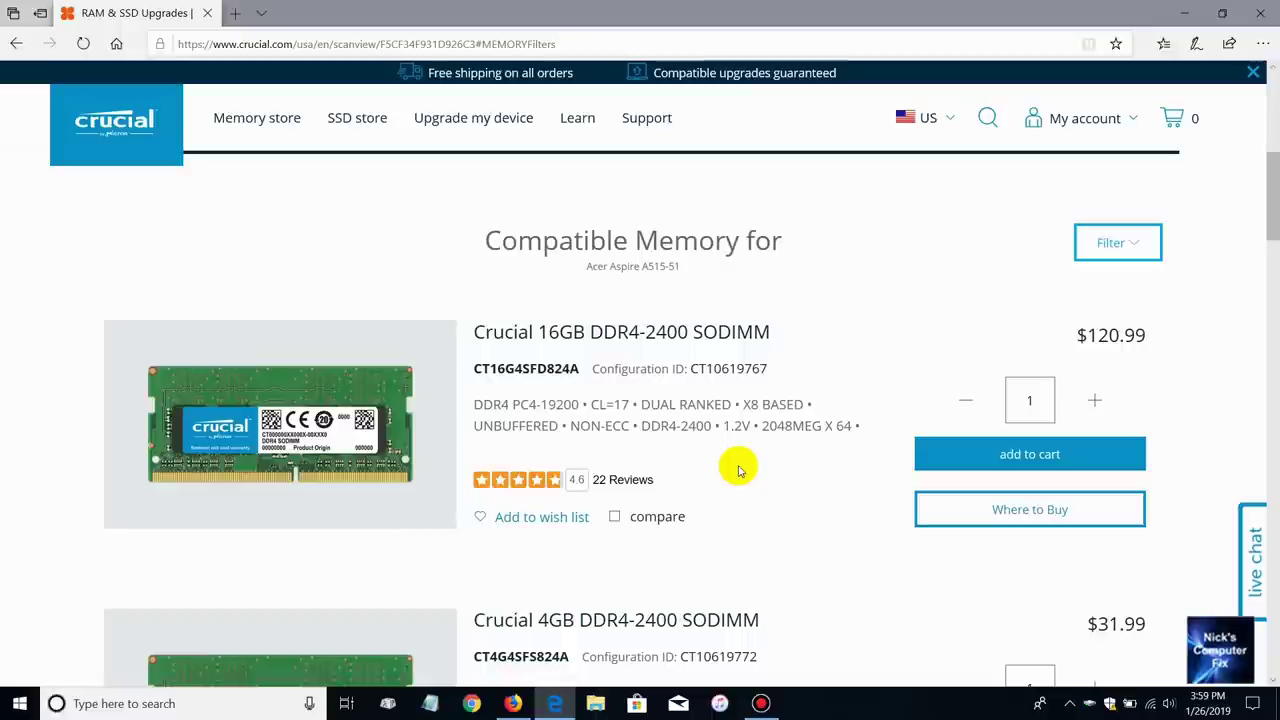
{"action": "scroll", "coordinate": [738, 468], "scroll_direction": "up", "scroll_amount": 4}
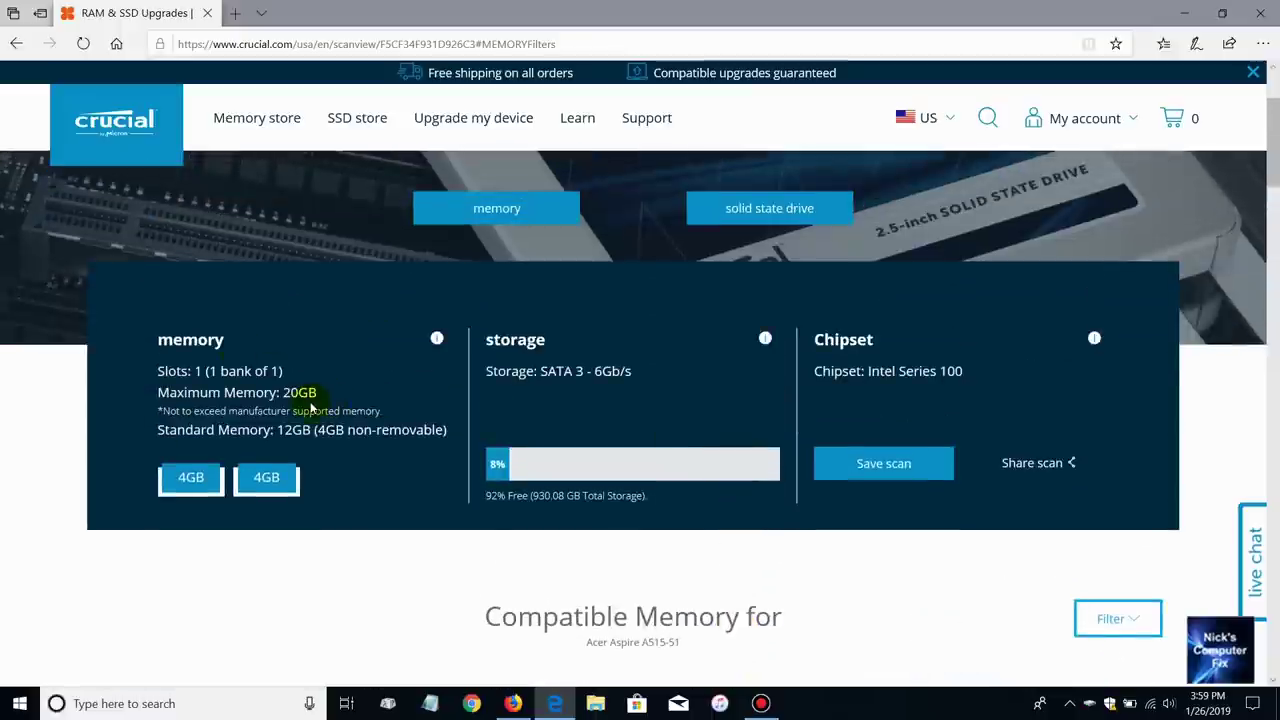
{"action": "scroll", "coordinate": [795, 560], "scroll_direction": "down", "scroll_amount": 3}
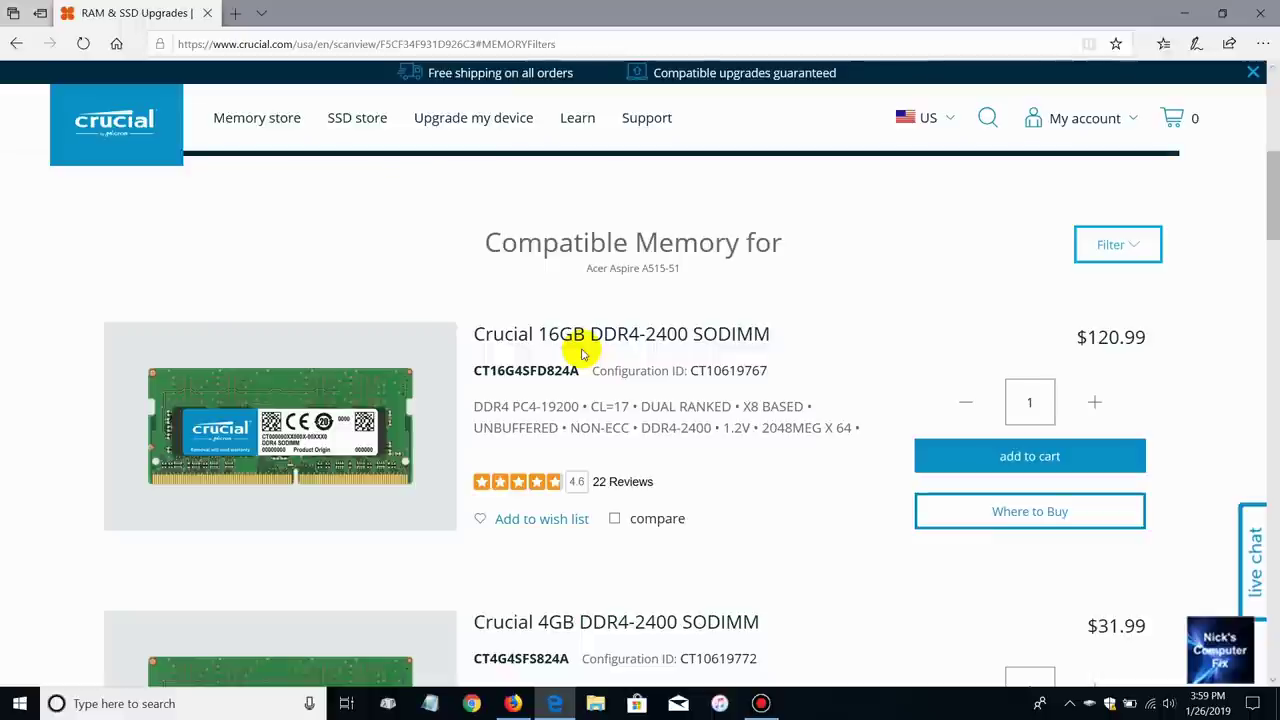
{"action": "scroll", "coordinate": [583, 352], "scroll_direction": "up", "scroll_amount": 4}
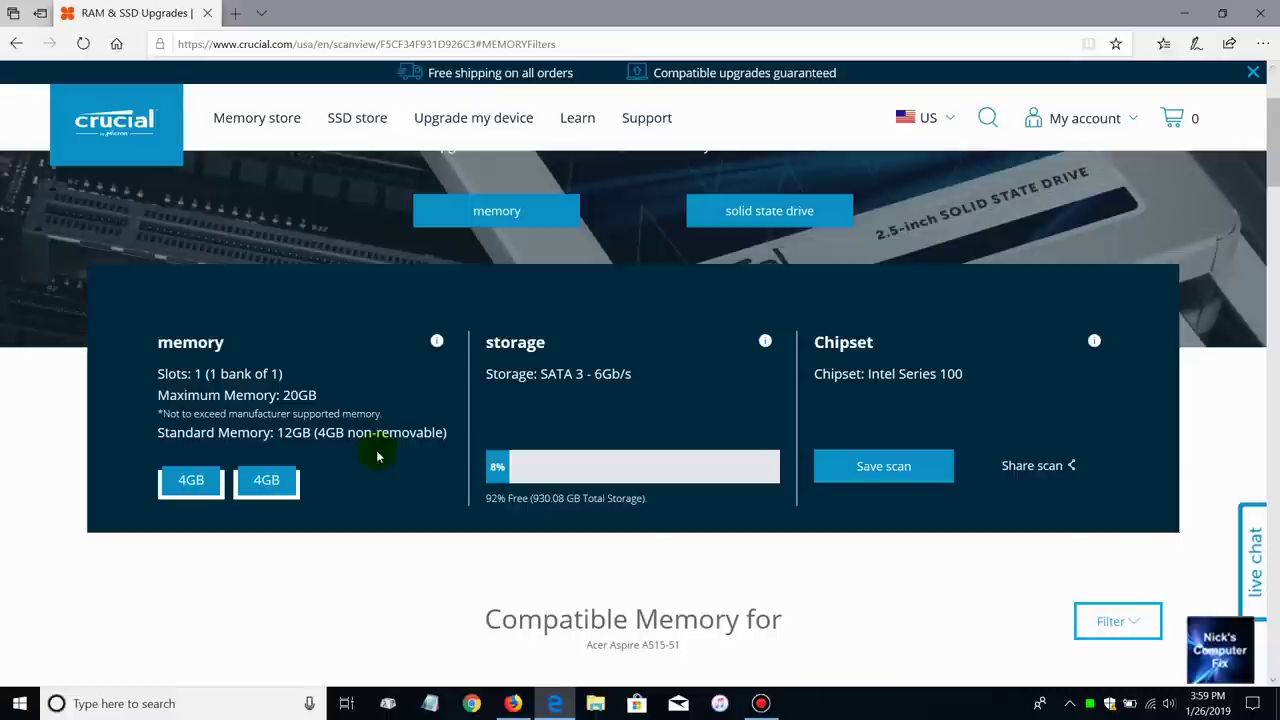
{"action": "scroll", "coordinate": [377, 457], "scroll_direction": "down", "scroll_amount": 4}
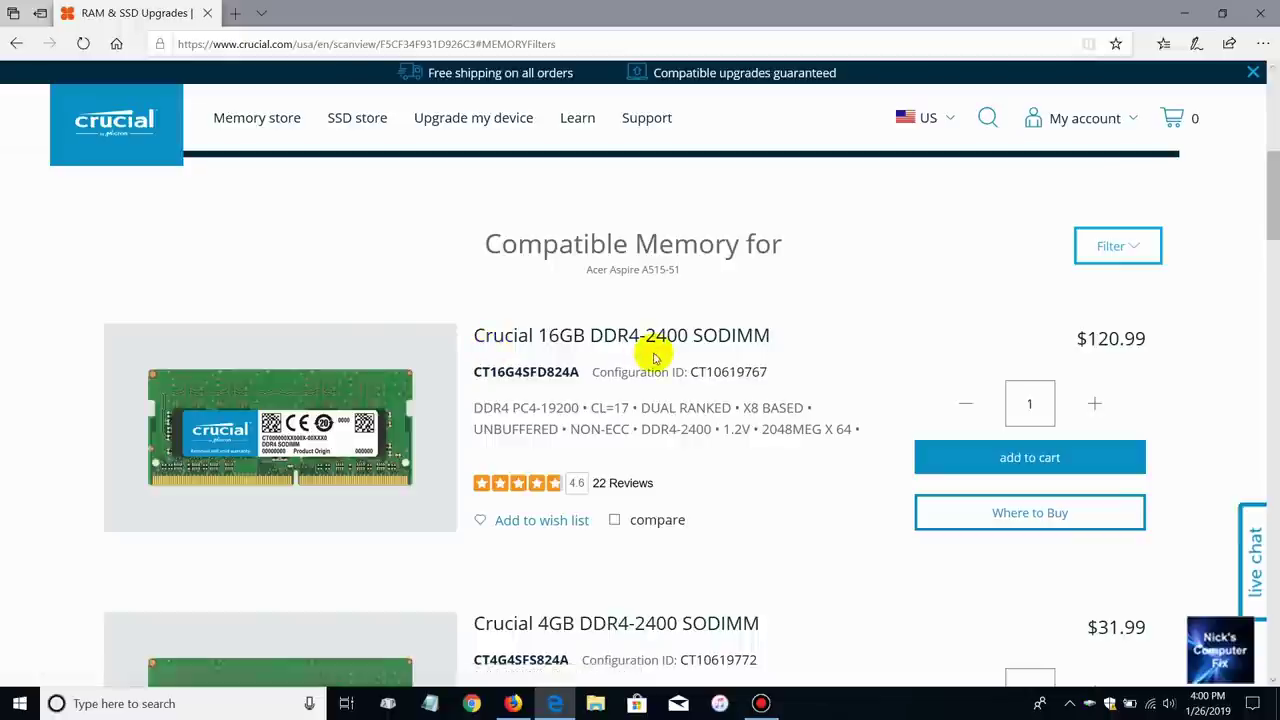
{"action": "scroll", "coordinate": [840, 385], "scroll_direction": "up", "scroll_amount": 5}
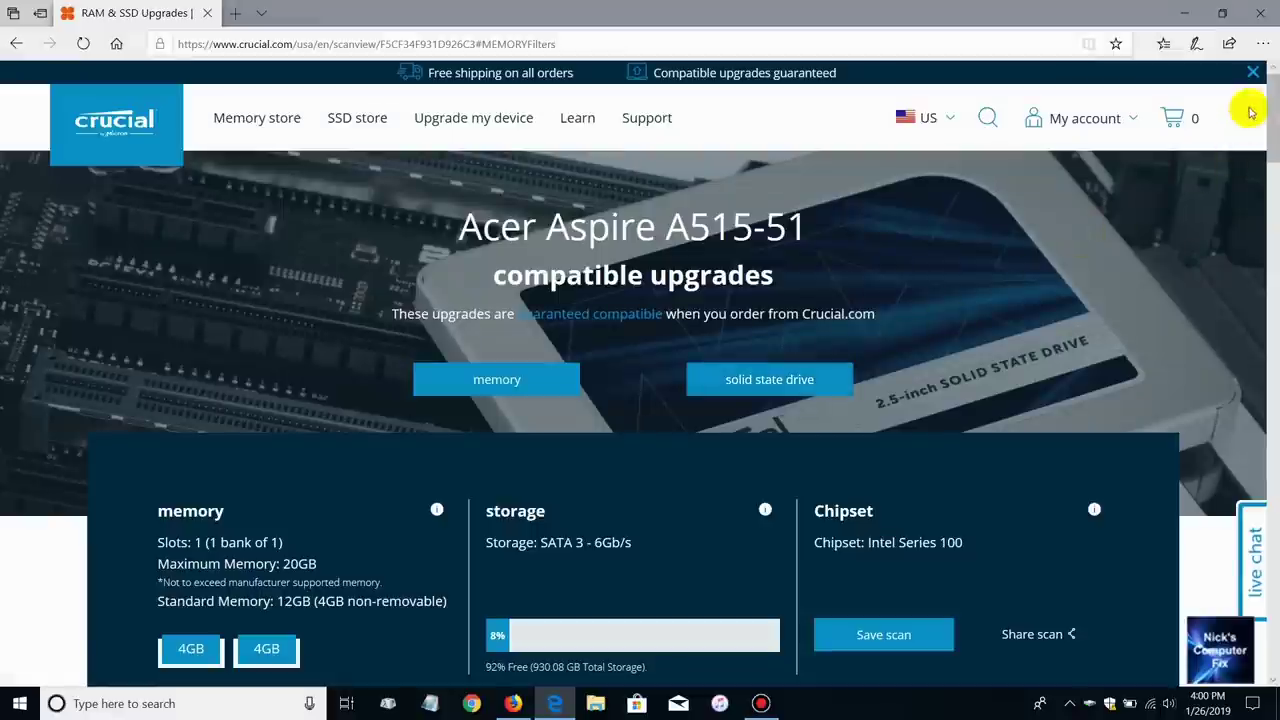
Step: Minimize the Edge and Firefox windows to clear the desktop
{"action": "left_click", "coordinate": [1182, 14]}
{"action": "left_click", "coordinate": [1180, 14]}
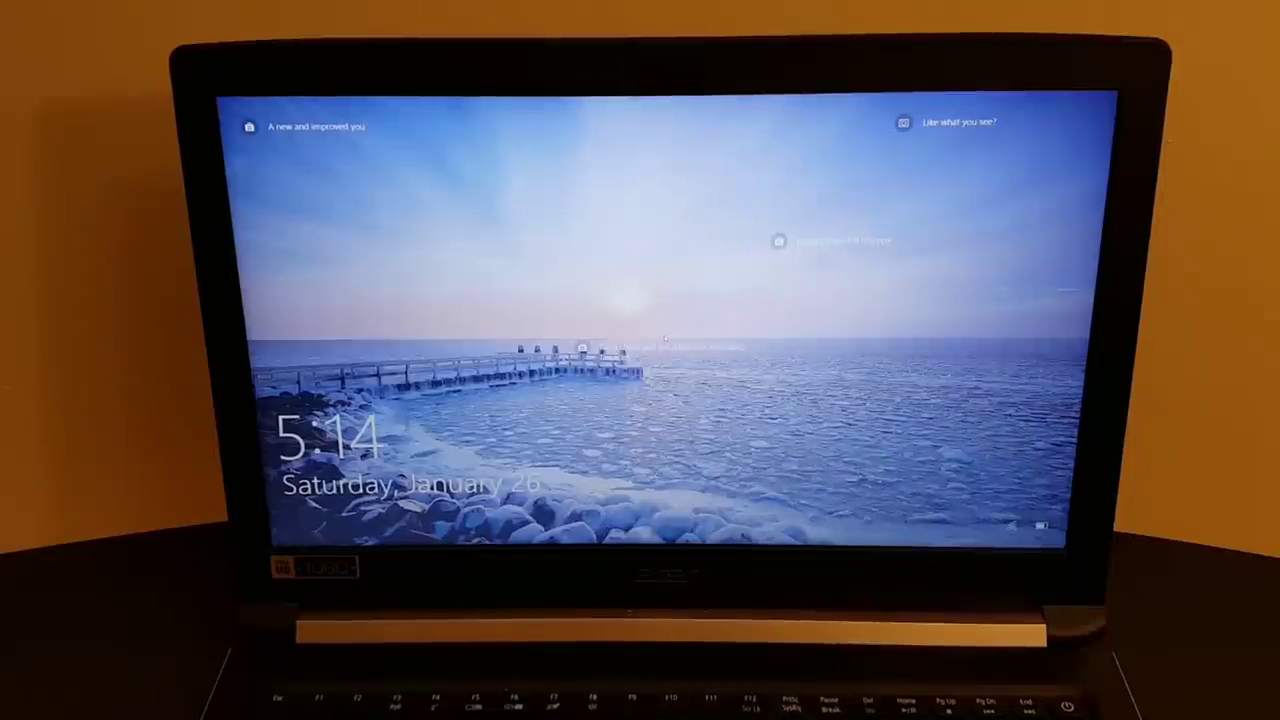
Step: Sign in past the lock screen with the account password, then bring up the Win+X quick-link menu
{"action": "left_click", "coordinate": [664, 339]}
{"action": "type", "text": "*********"}
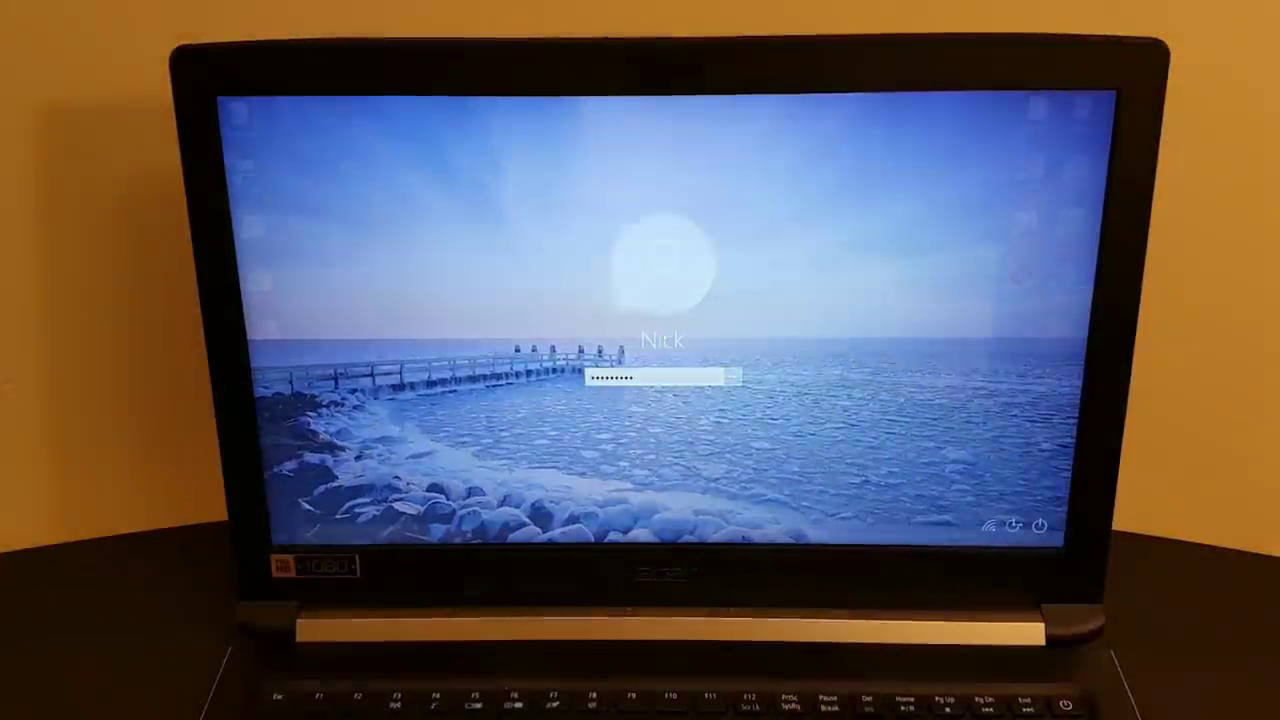
{"action": "key", "text": "Return"}
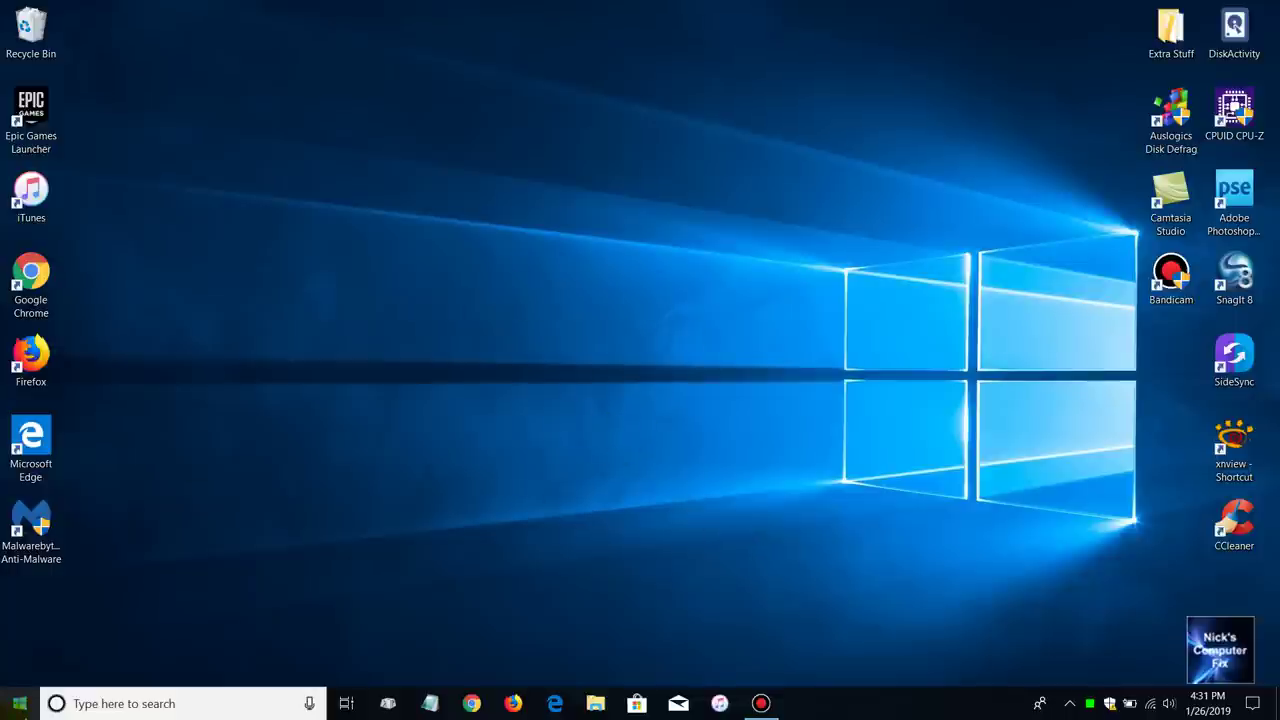
{"action": "right_click", "coordinate": [20, 704]}
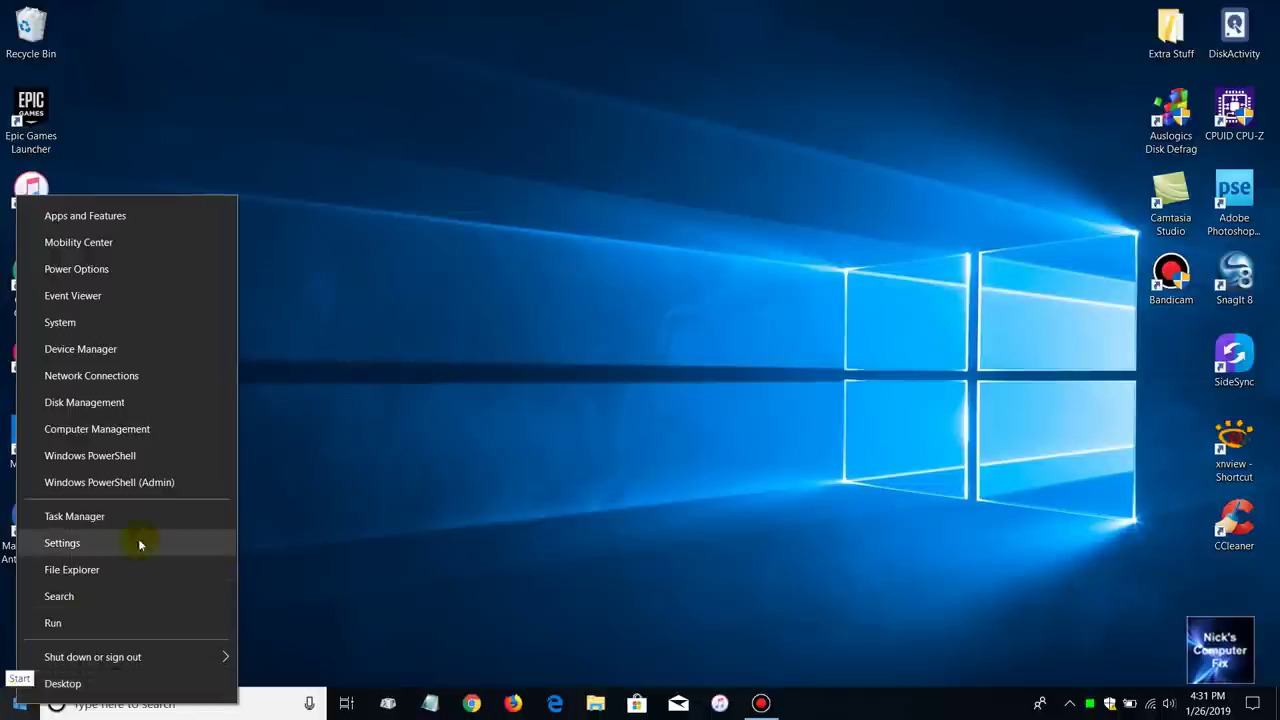
Step: Confirm 8.00 GB installed RAM on the System About page, then close Settings
{"action": "left_click", "coordinate": [80, 322]}
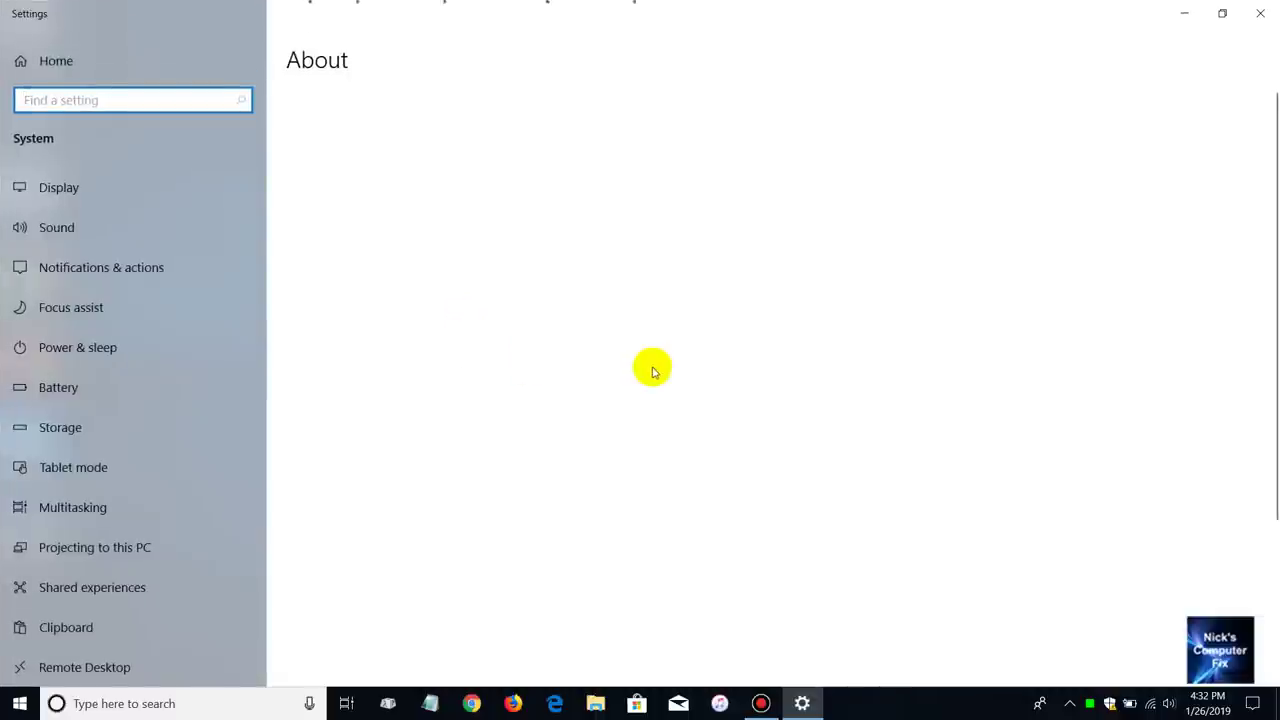
{"action": "scroll", "coordinate": [651, 363], "scroll_direction": "down", "scroll_amount": 5}
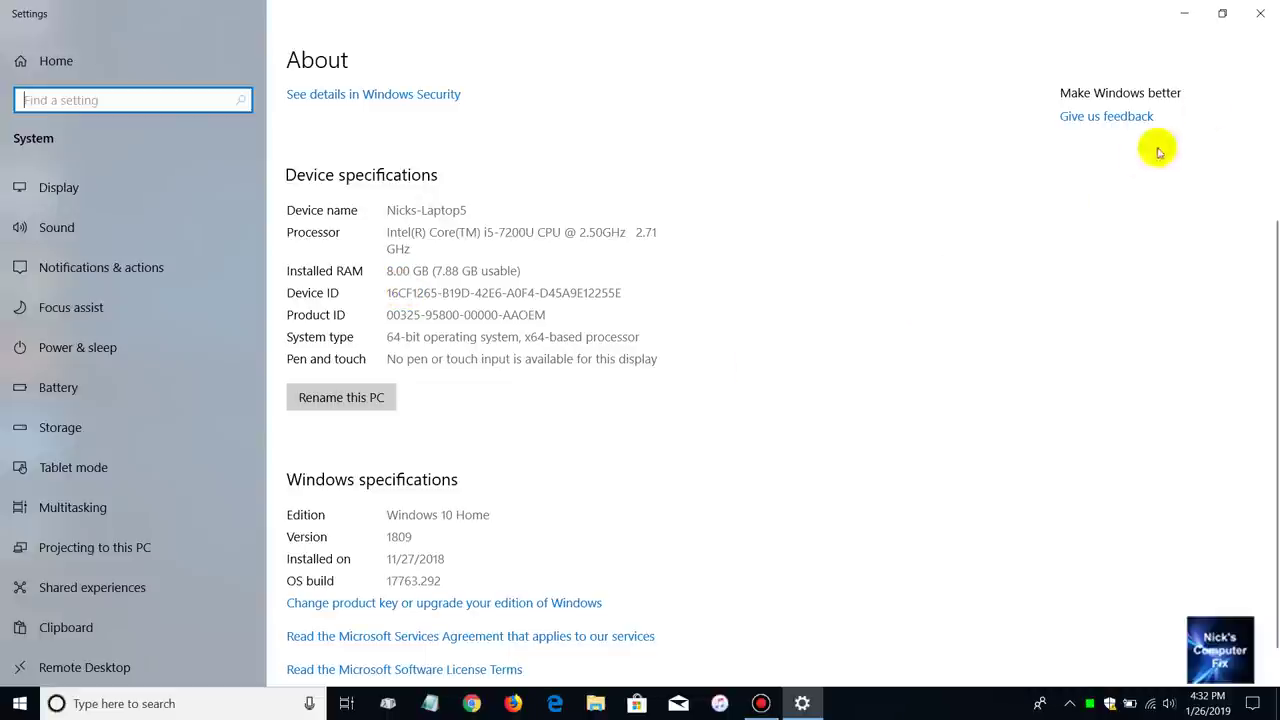
{"action": "left_click", "coordinate": [1259, 20]}
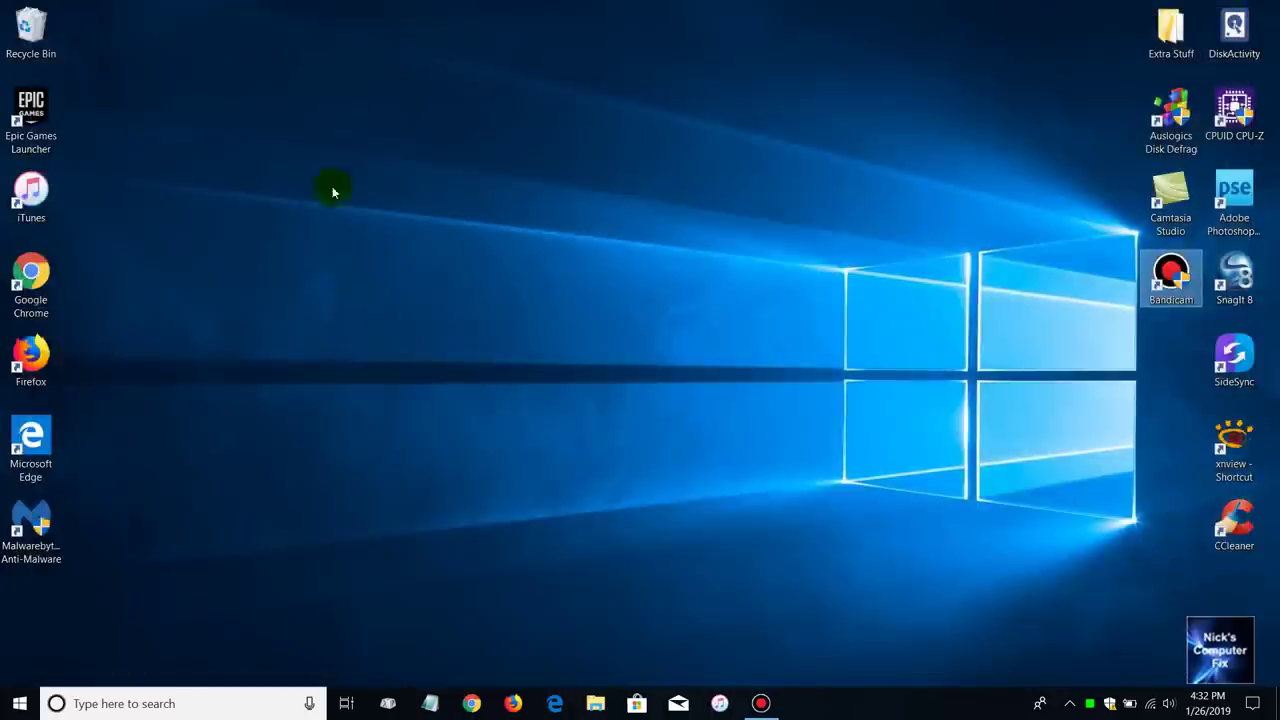